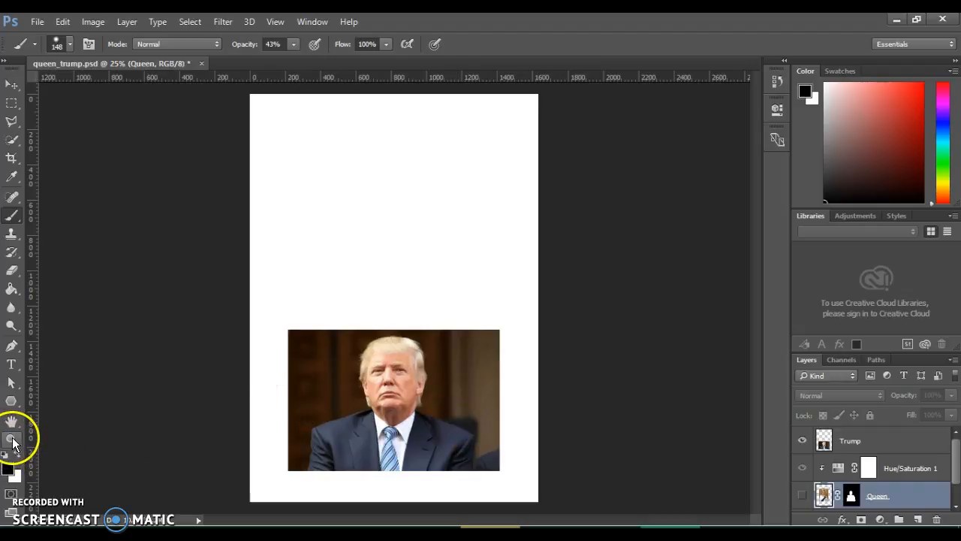
Select the Trump layer and create a new path named Trump.
left_click(802, 467)
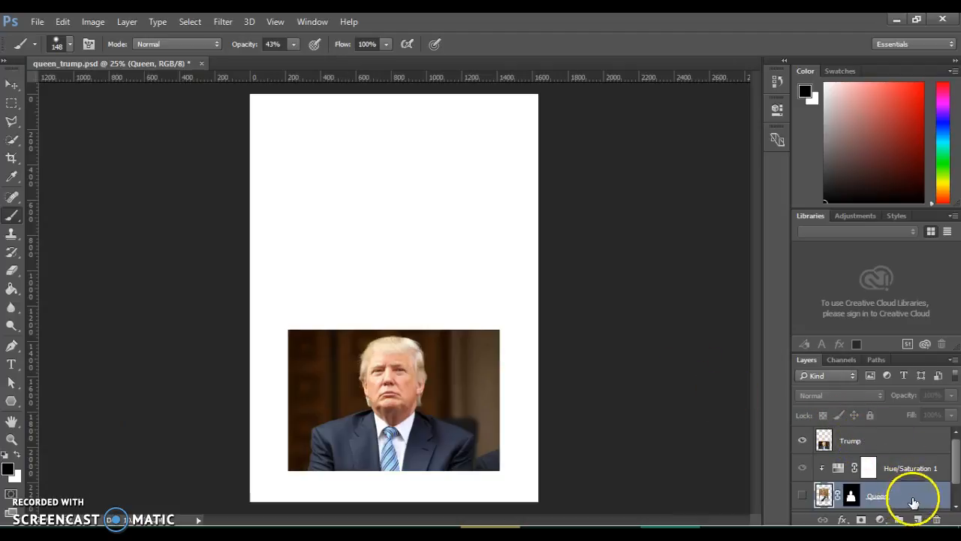
left_click(874, 440)
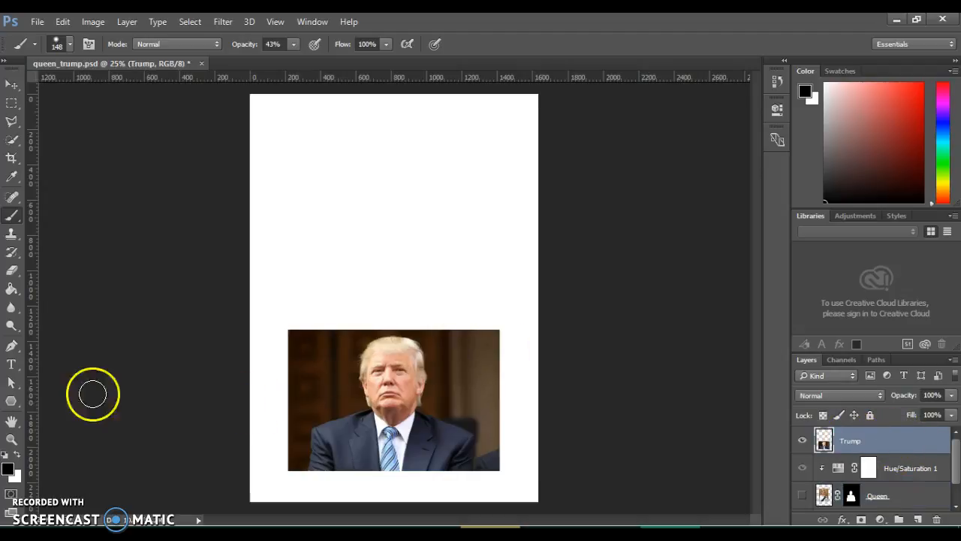
left_click(12, 439)
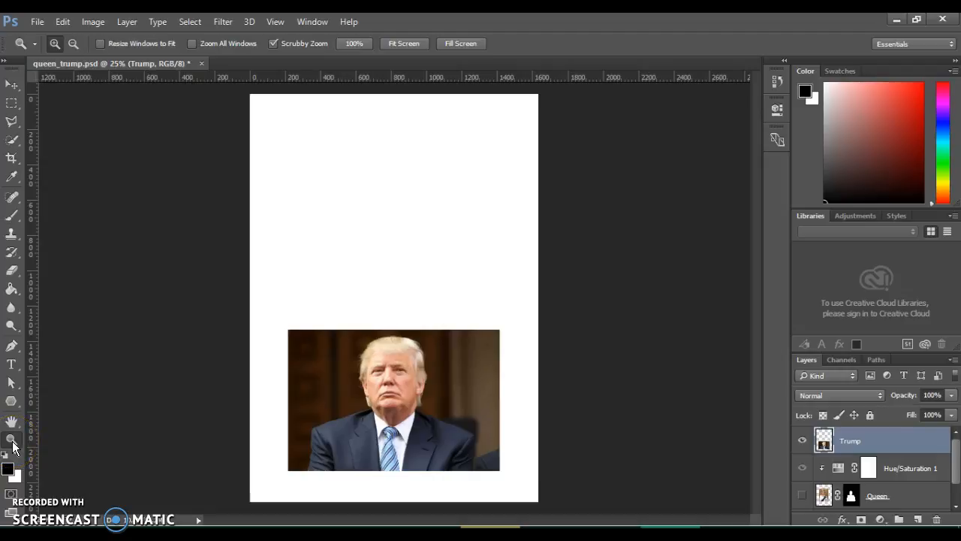
left_click(396, 383)
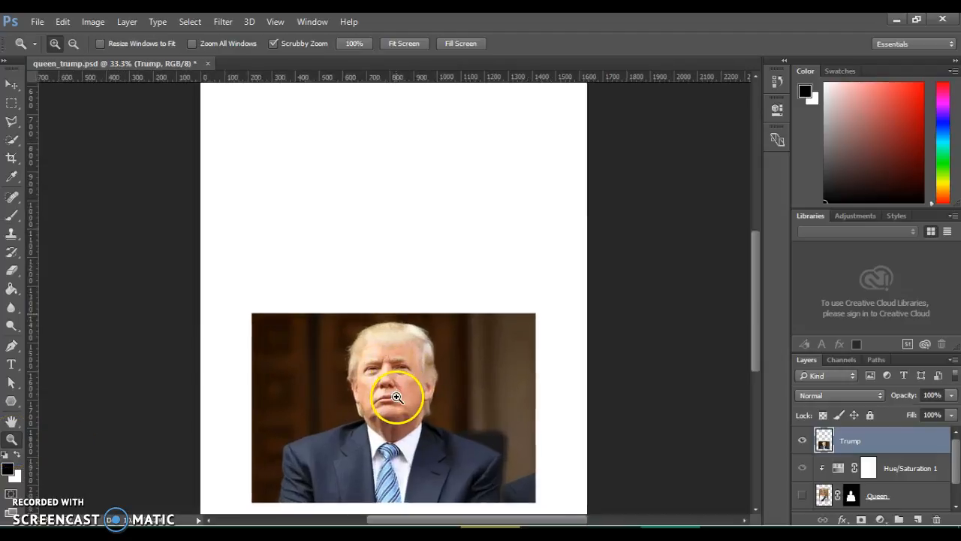
left_click(394, 398)
left_click(394, 406)
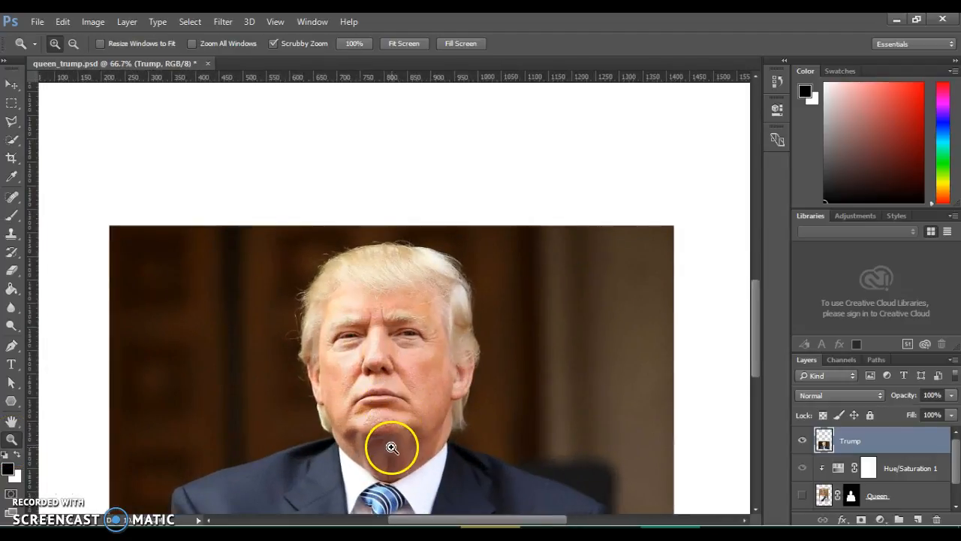
left_click(391, 447)
left_click(391, 447)
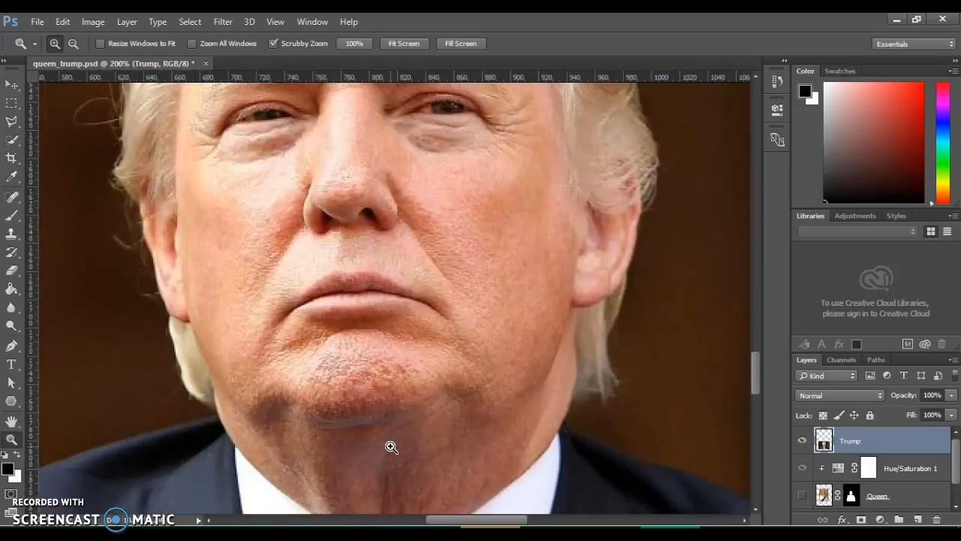
left_click(364, 453)
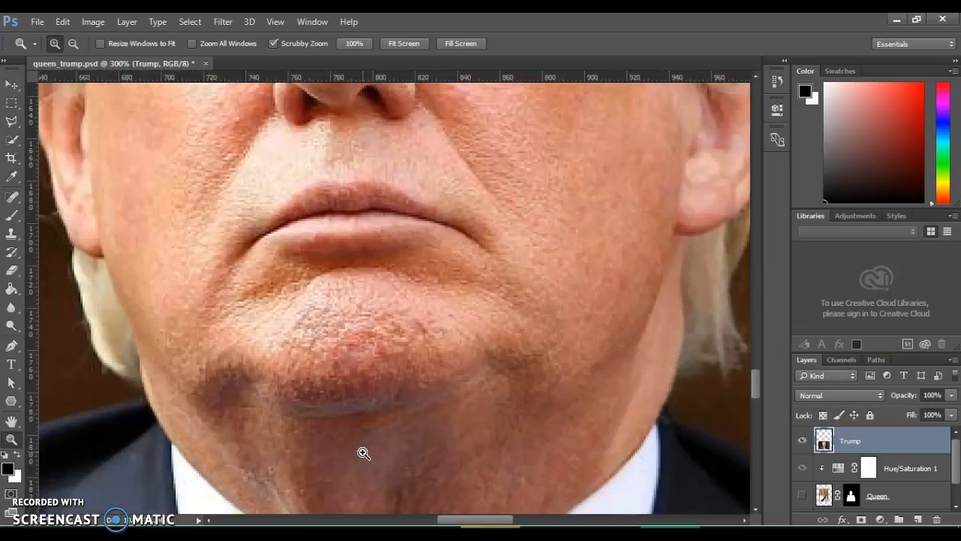
left_click_drag(750, 391, 753, 404)
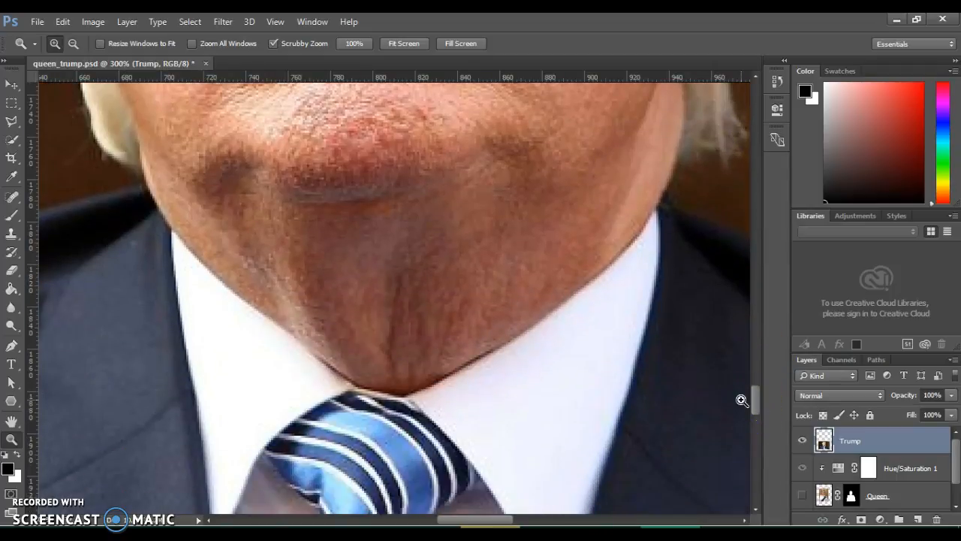
left_click(877, 359)
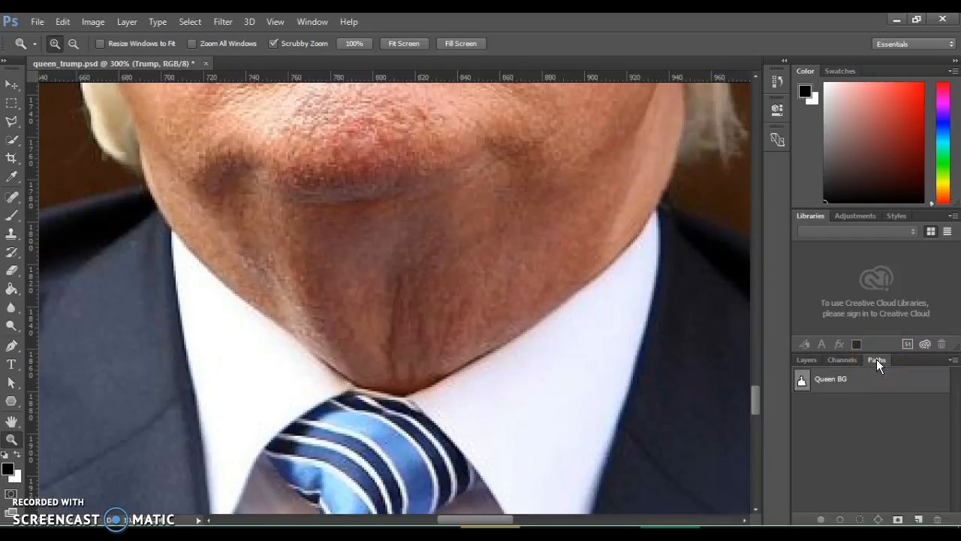
left_click(954, 361)
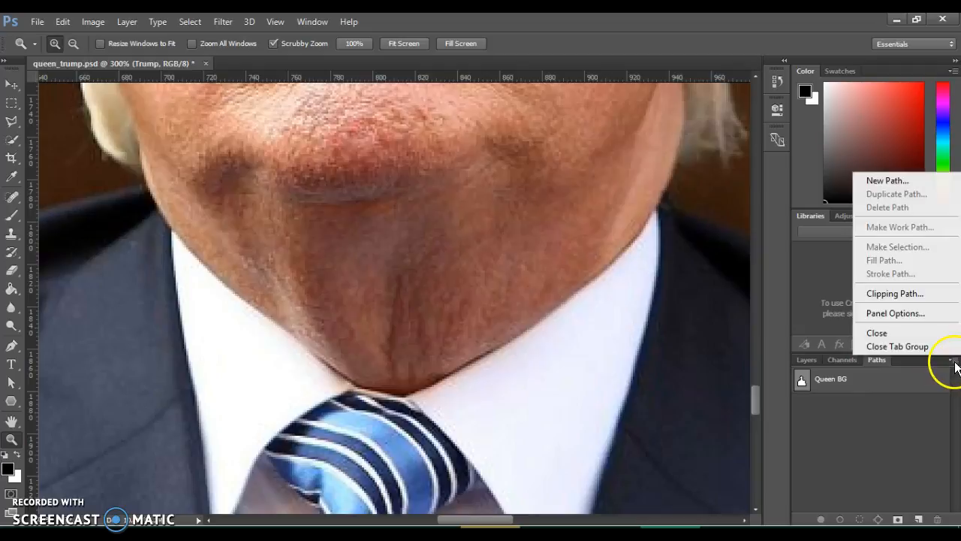
left_click(871, 181)
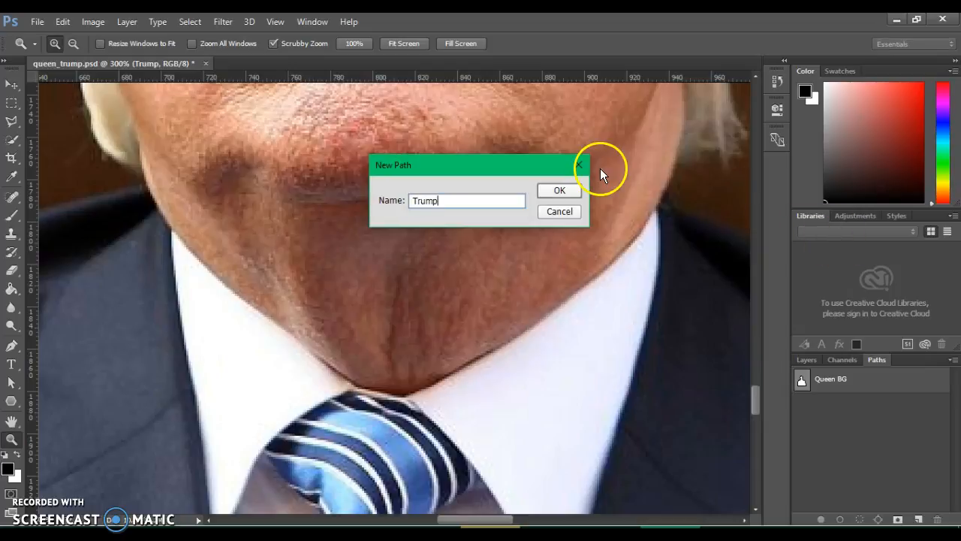
left_click(561, 190)
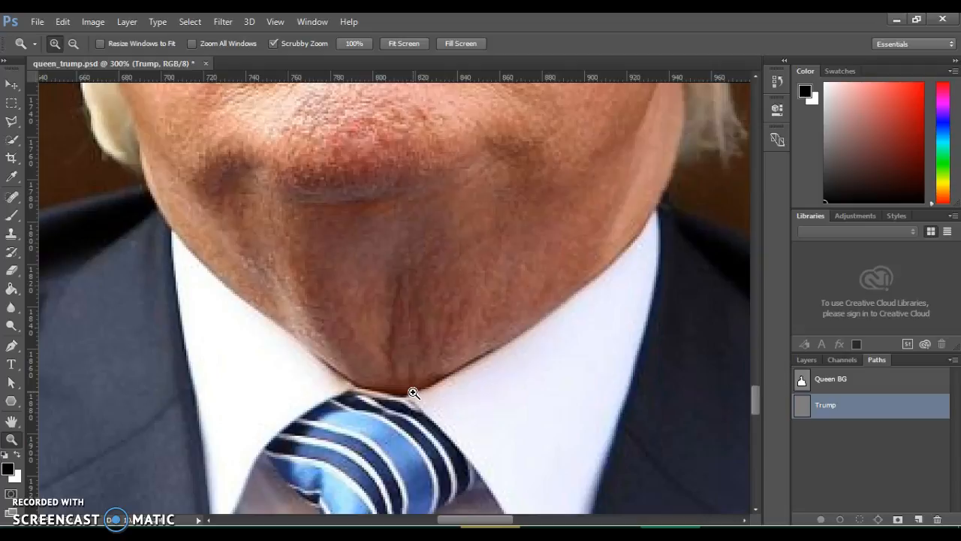
Start tracing the head with the Pen tool from the tie knot along the shirt collar and neck to the hair below the picture's left ear.
left_click(15, 347)
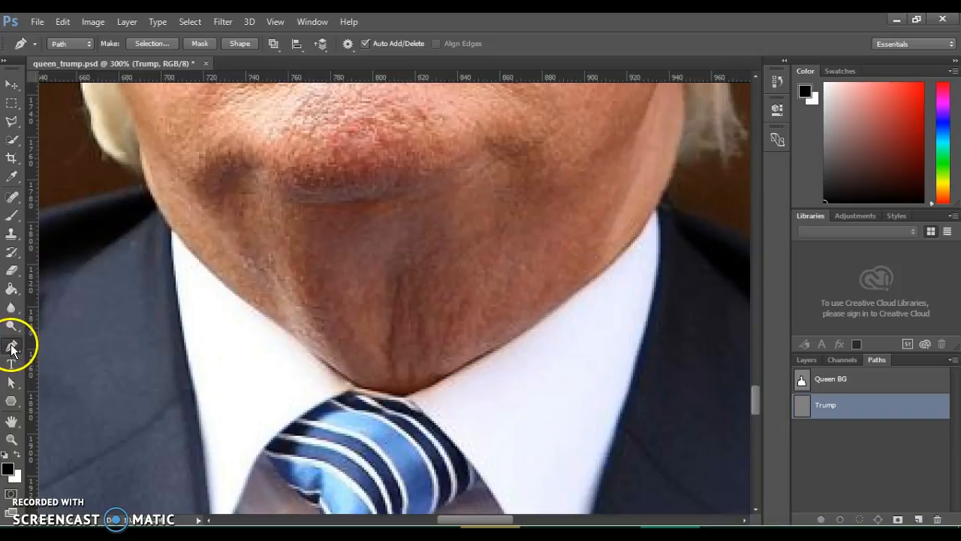
left_click(404, 398)
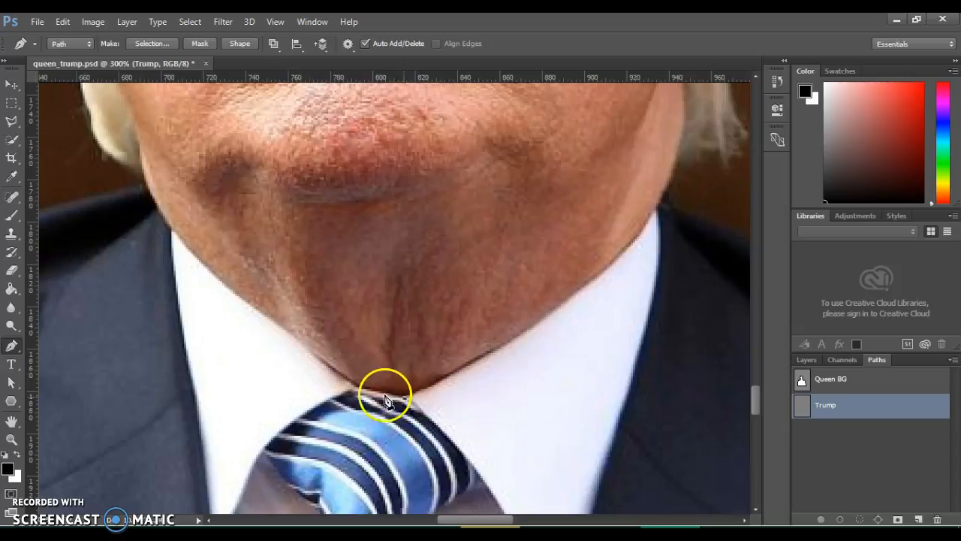
left_click(358, 389)
left_click(269, 319)
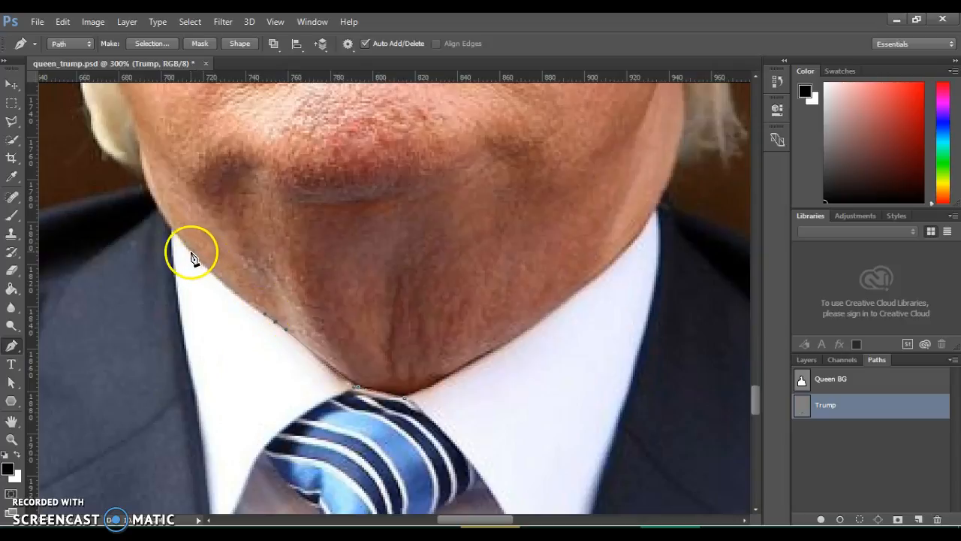
left_click_drag(184, 242, 165, 220)
left_click_drag(147, 181, 144, 167)
left_click(140, 168)
left_click_drag(104, 161, 95, 133)
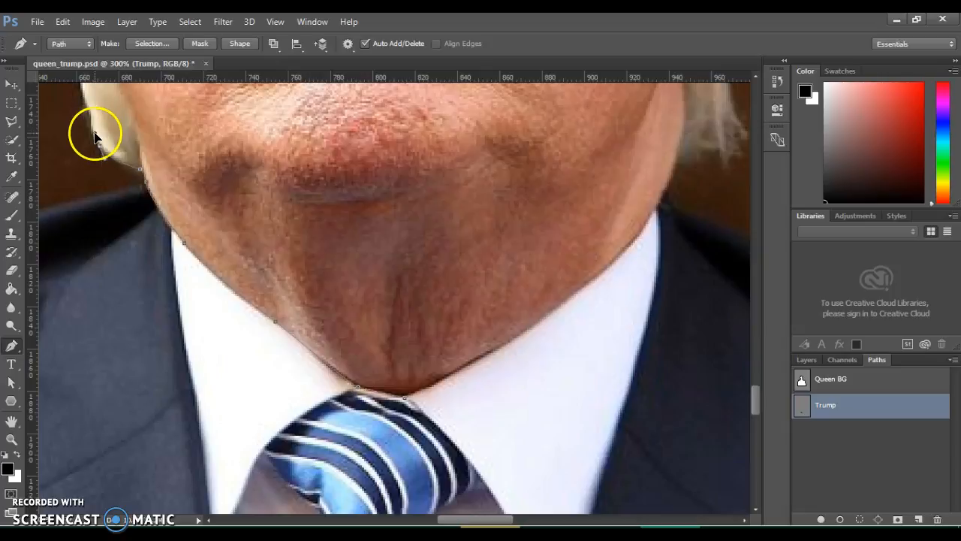
Continue the Trump path up the outer edge of the hair below the picture's left ear to the earlobe.
left_click_drag(754, 403, 752, 368)
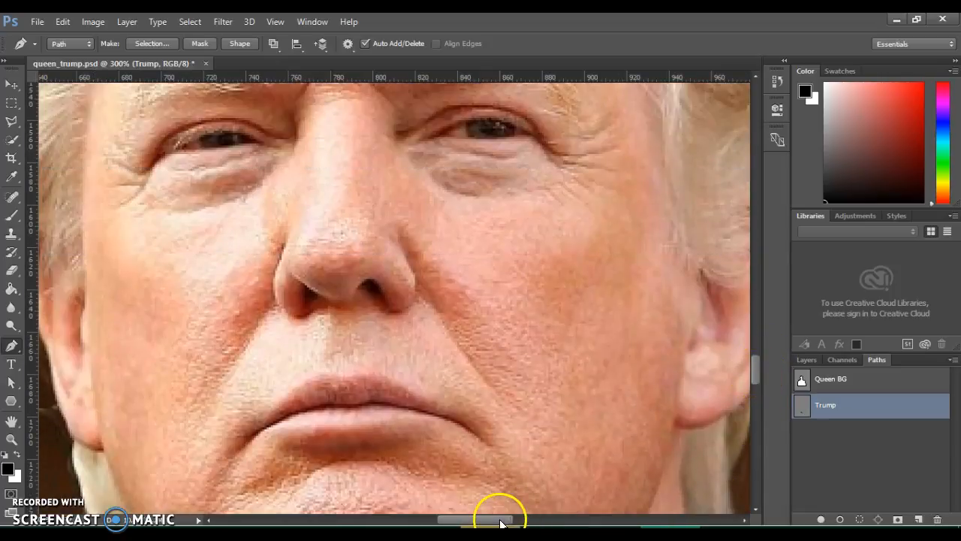
left_click_drag(499, 522, 492, 520)
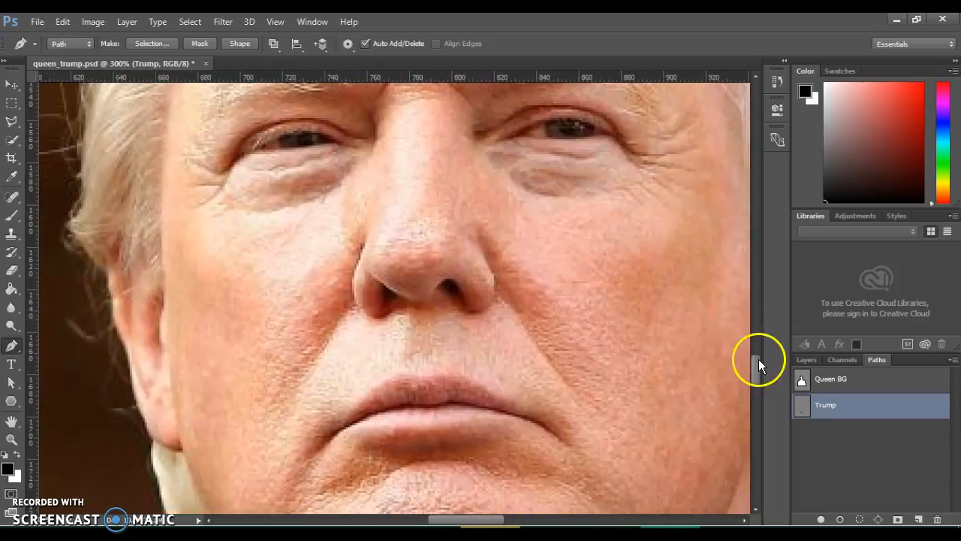
left_click_drag(758, 363, 757, 372)
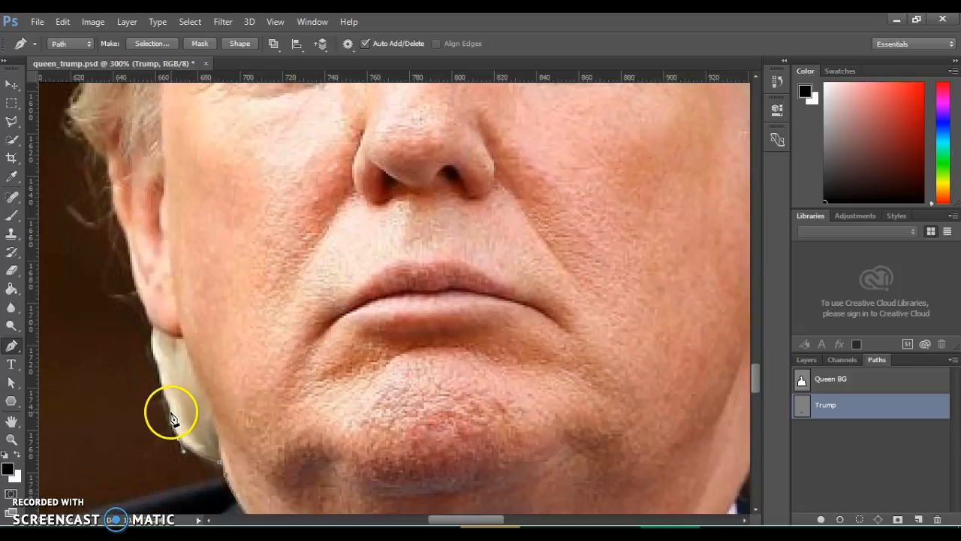
left_click_drag(162, 392, 156, 375)
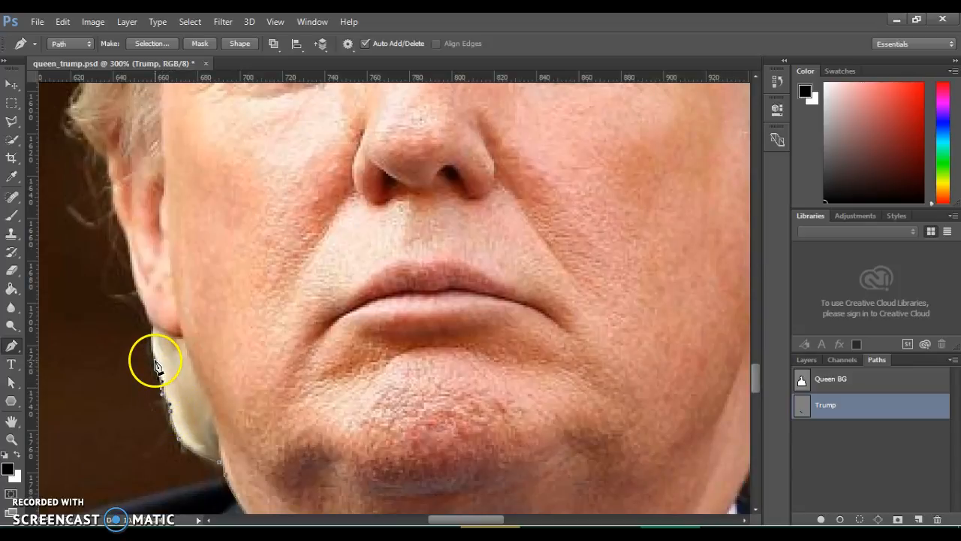
left_click_drag(152, 341, 153, 330)
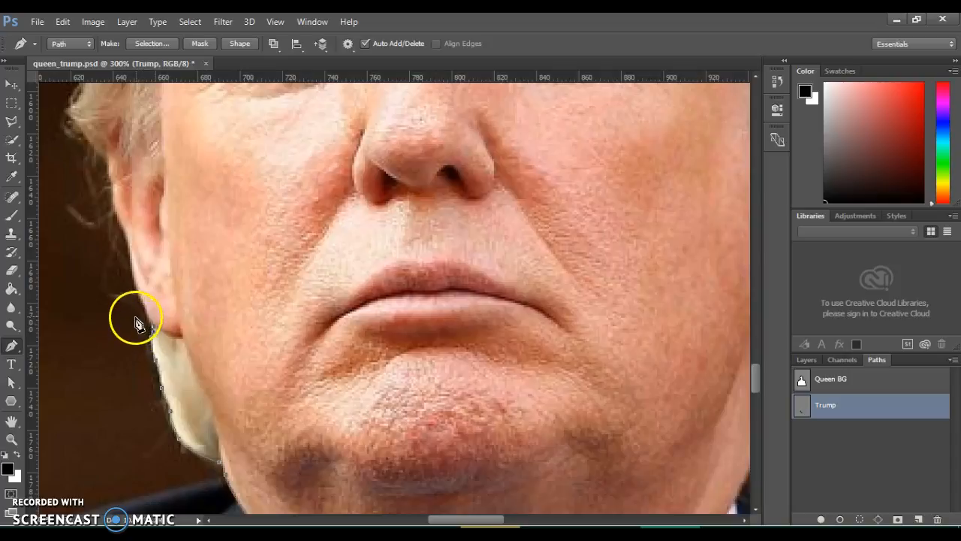
Extend the path along the outer edge of the same ear to the protruding hair tip above it.
left_click_drag(141, 301, 138, 292)
left_click_drag(128, 252, 114, 215)
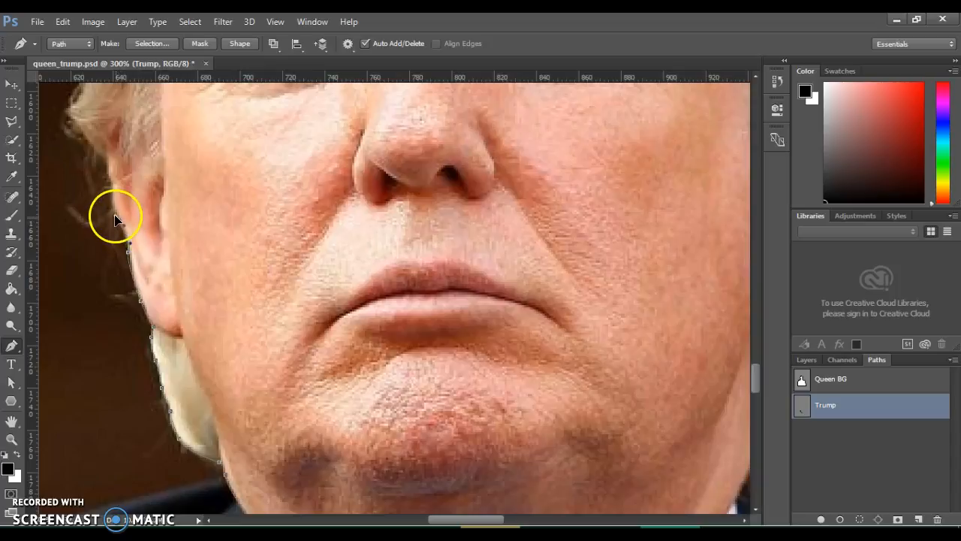
left_click_drag(108, 182, 110, 174)
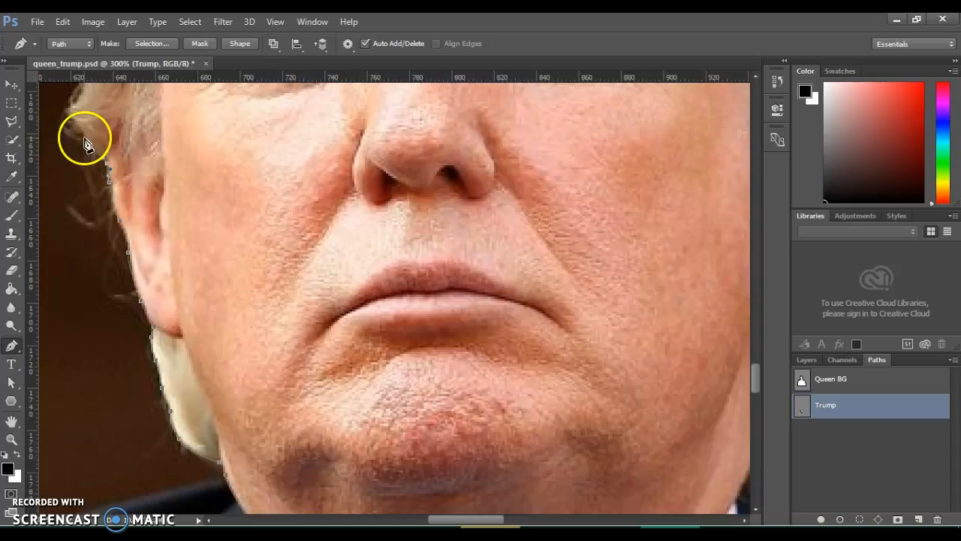
left_click_drag(65, 121, 76, 103)
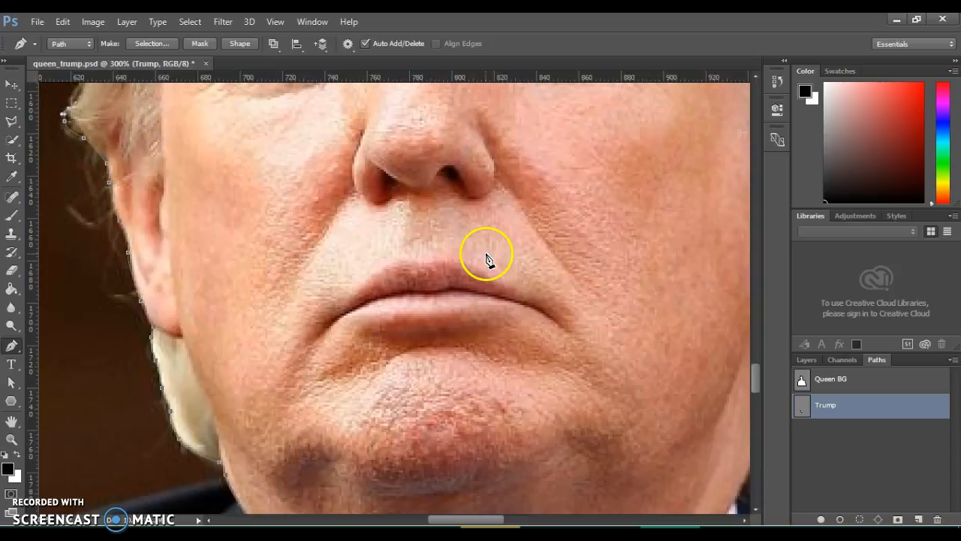
Trace the side hair from the tip above the ear up past the eye and brow to the stray strands at the temple.
left_click_drag(757, 375, 754, 354)
left_click_drag(77, 388, 81, 366)
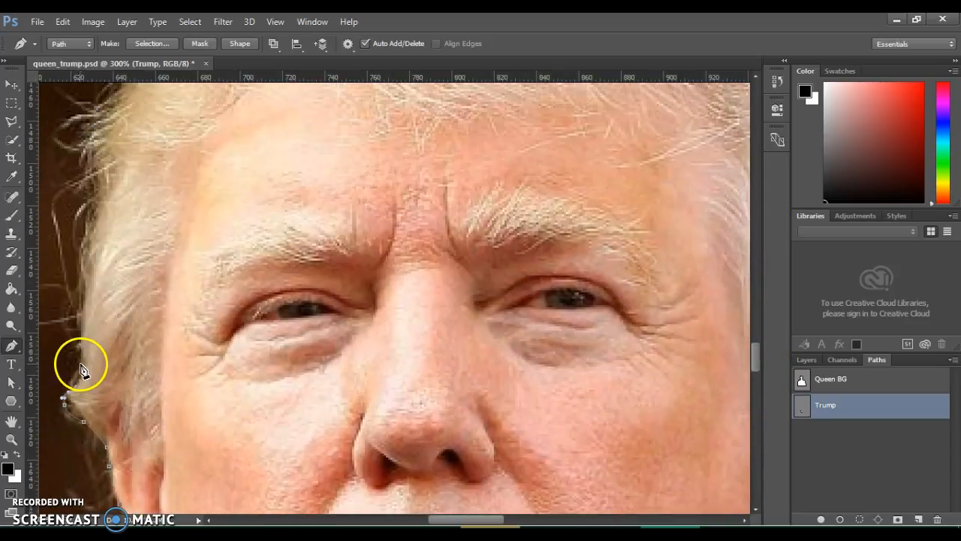
left_click(84, 365)
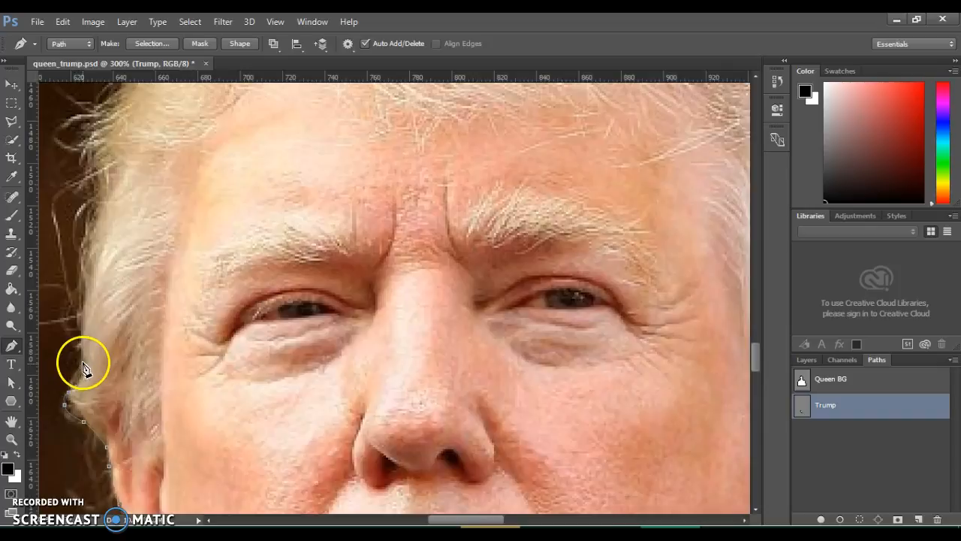
left_click(81, 302)
left_click(80, 240)
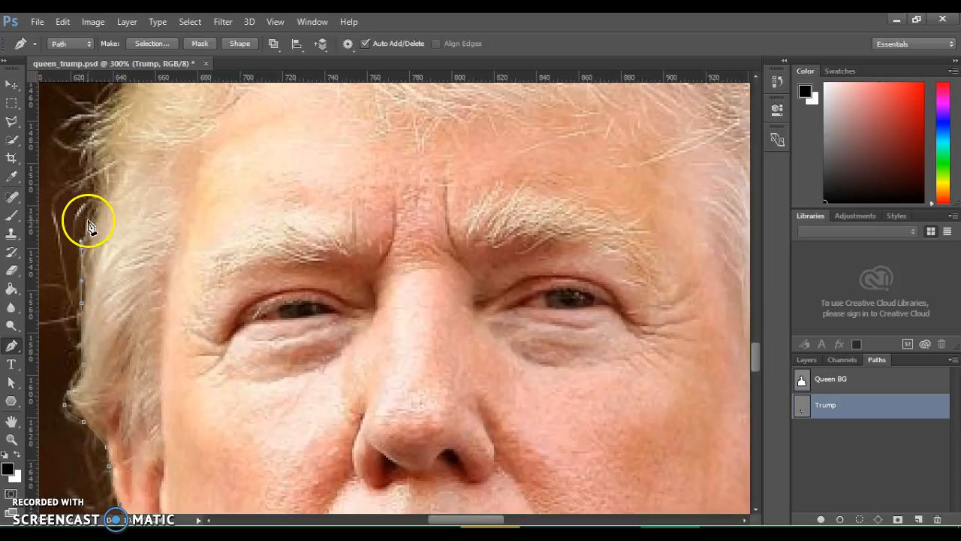
left_click(87, 210)
left_click_drag(90, 191, 90, 178)
left_click(73, 185)
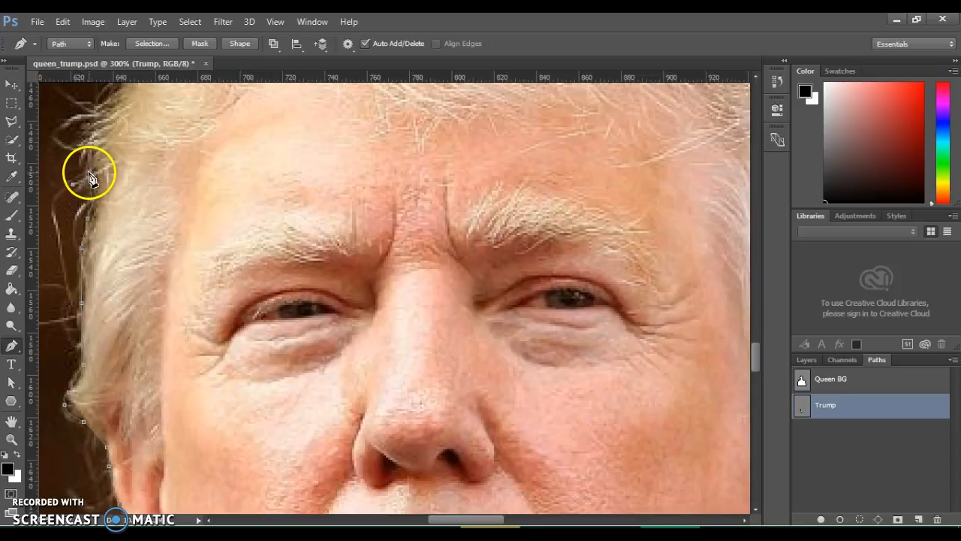
left_click(85, 140)
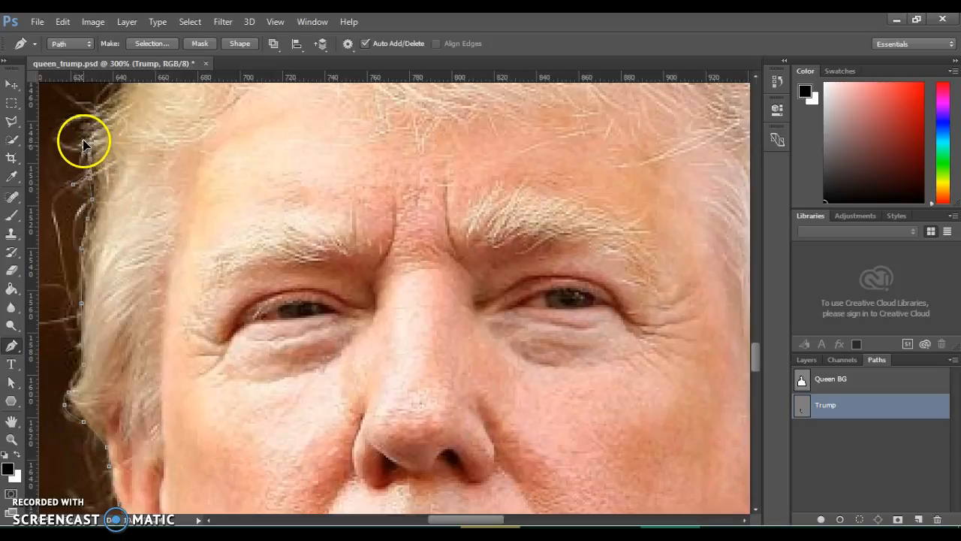
Continue the path from the temple strands along the curved upper side of the hair toward the crown.
left_click_drag(755, 360, 754, 346)
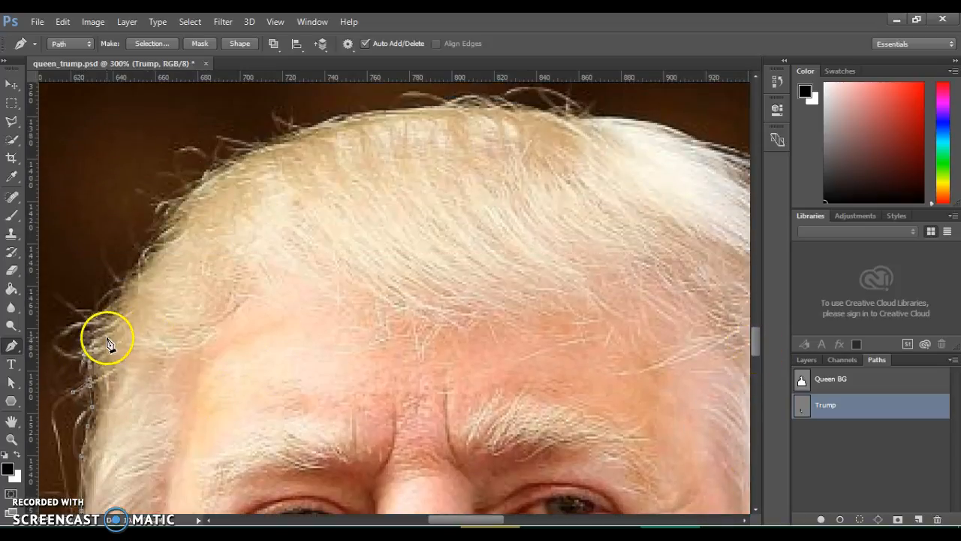
left_click_drag(93, 320, 146, 250)
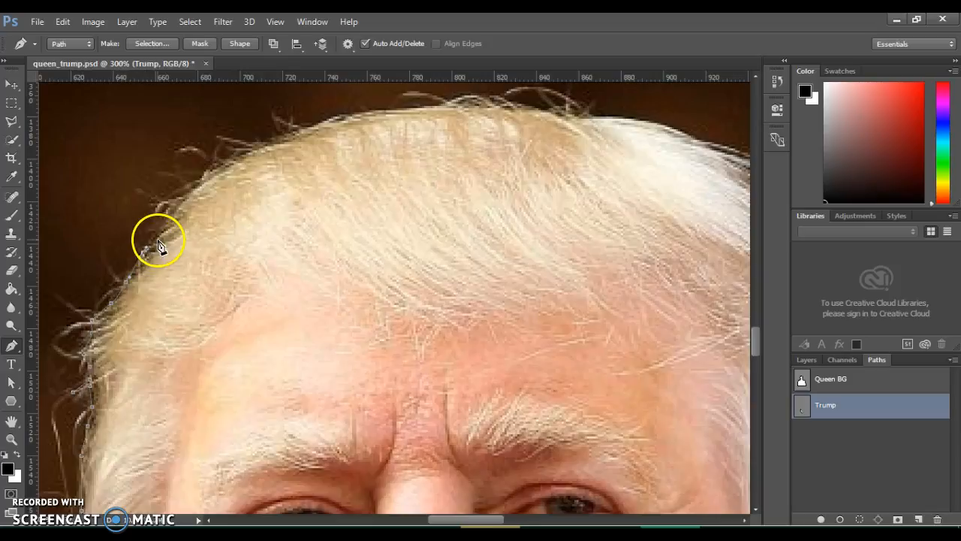
left_click(174, 207)
left_click(224, 162)
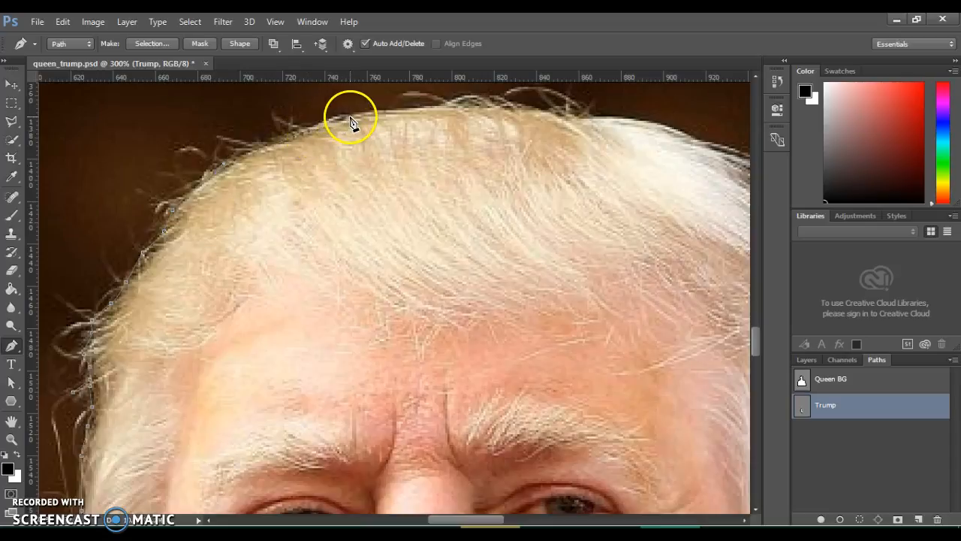
Continue the Trump path over the crown, past the stray strands and along the white hair at the picture's upper right.
left_click(423, 110)
left_click(434, 109)
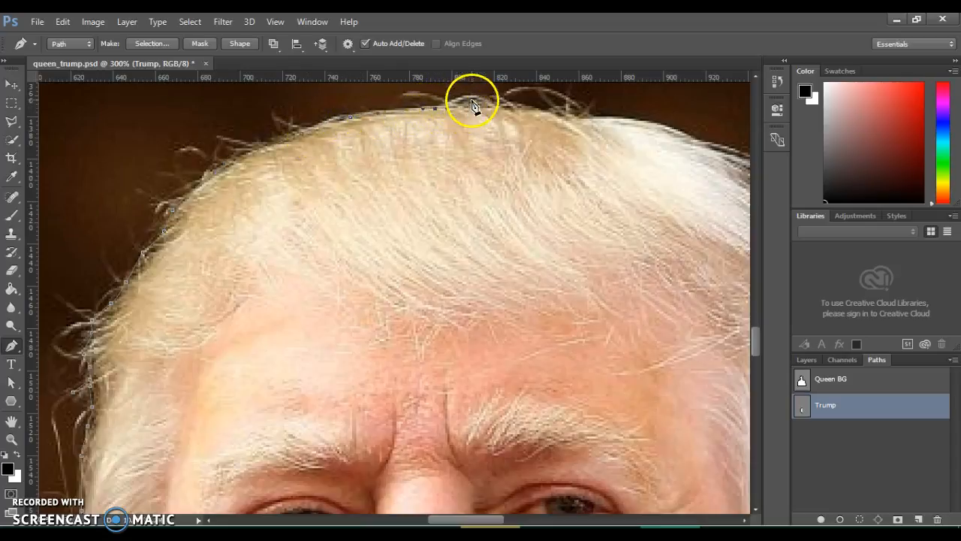
left_click_drag(474, 98, 562, 118)
left_click(560, 119)
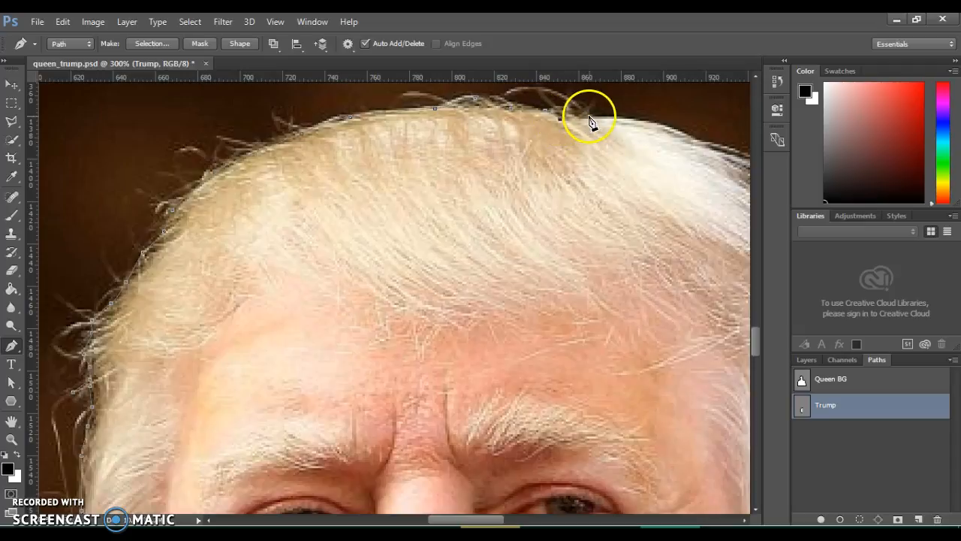
left_click(595, 118)
left_click(610, 117)
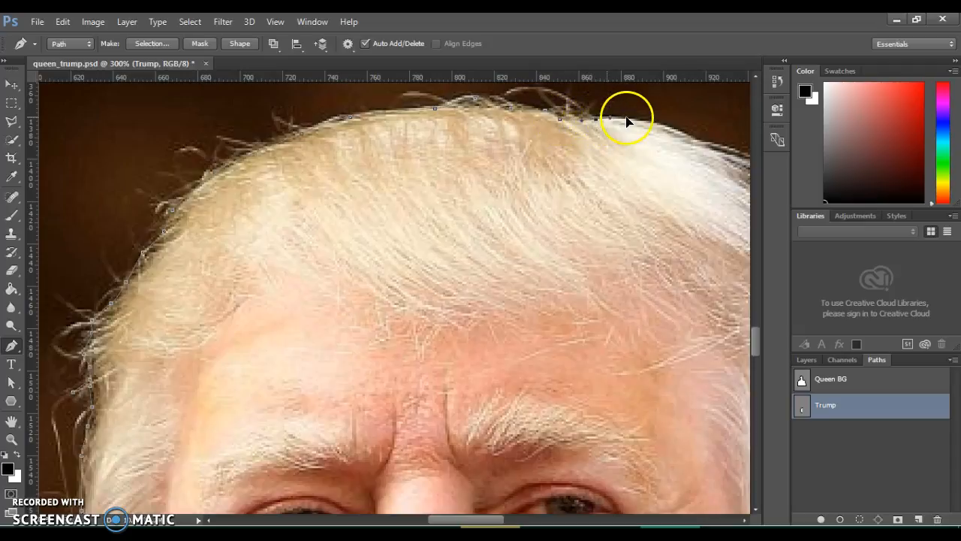
left_click(660, 125)
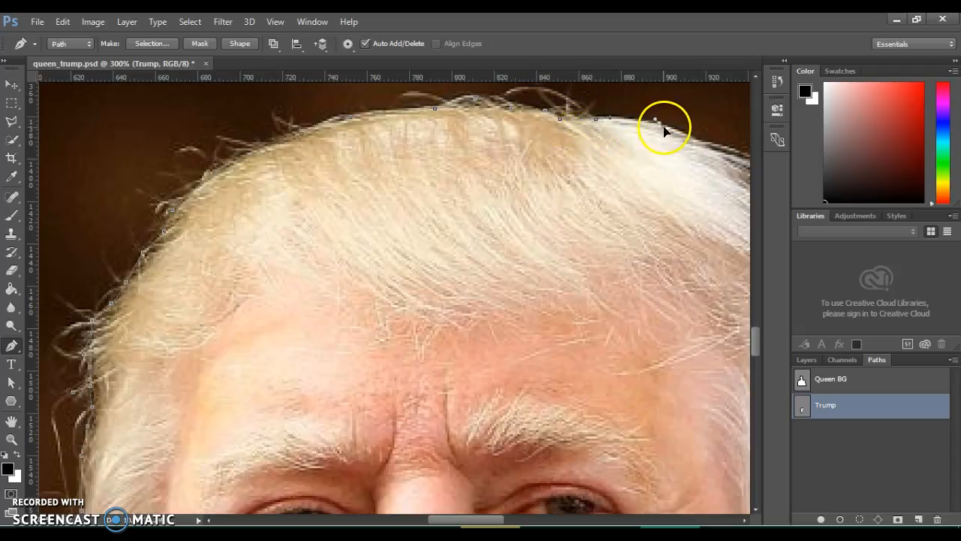
left_click(707, 150)
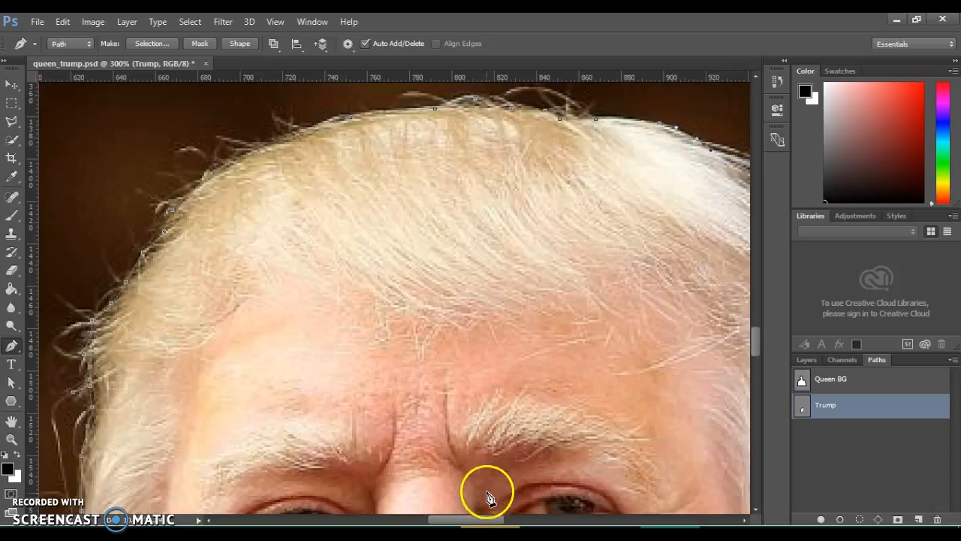
Extend the path around the stray strands at the hair's upper right corner and down the side hair to brow level.
left_click_drag(469, 523, 498, 521)
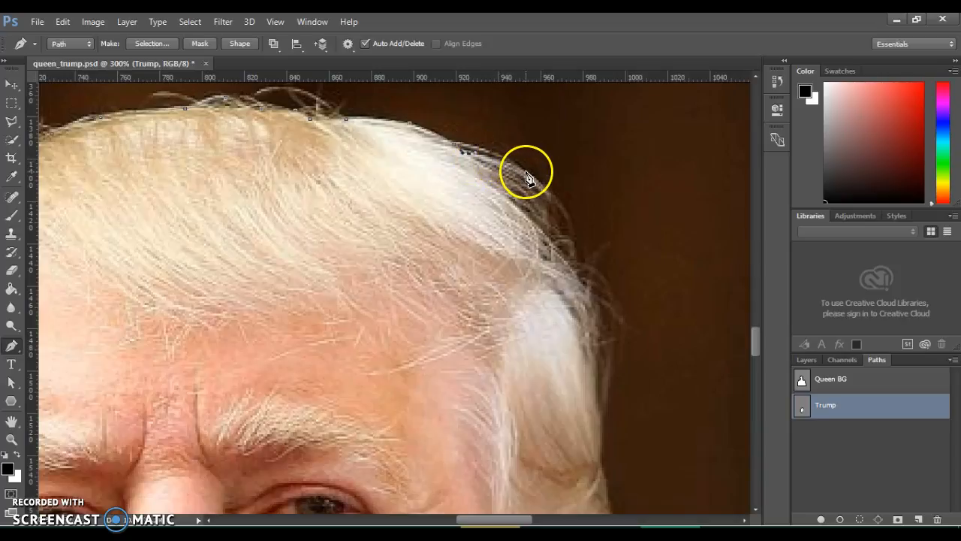
left_click_drag(529, 173, 536, 181)
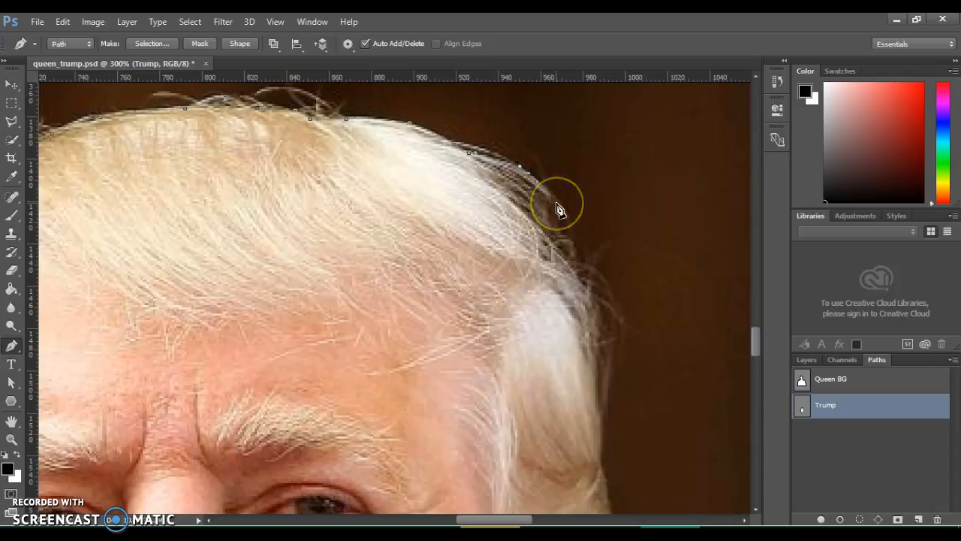
left_click_drag(557, 204, 491, 176)
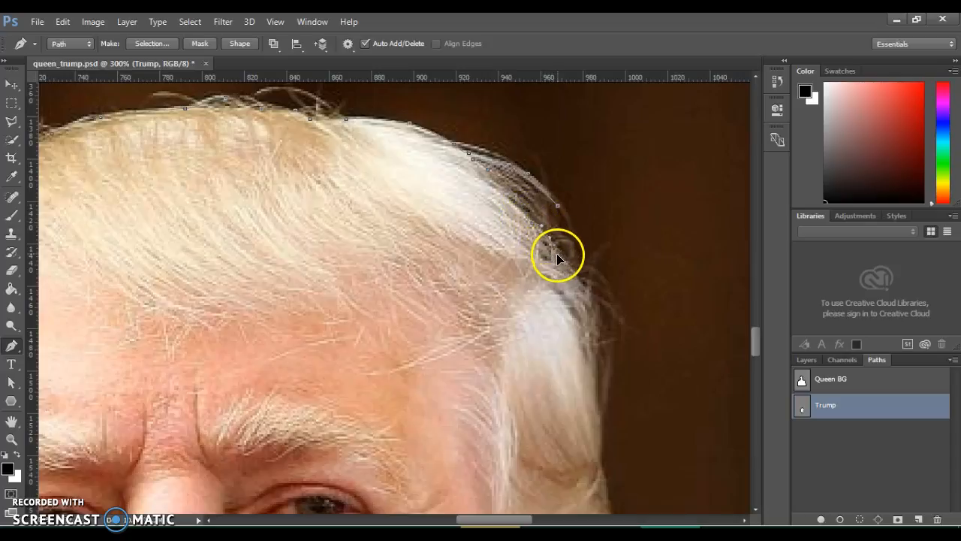
left_click(580, 279)
left_click_drag(597, 313, 601, 358)
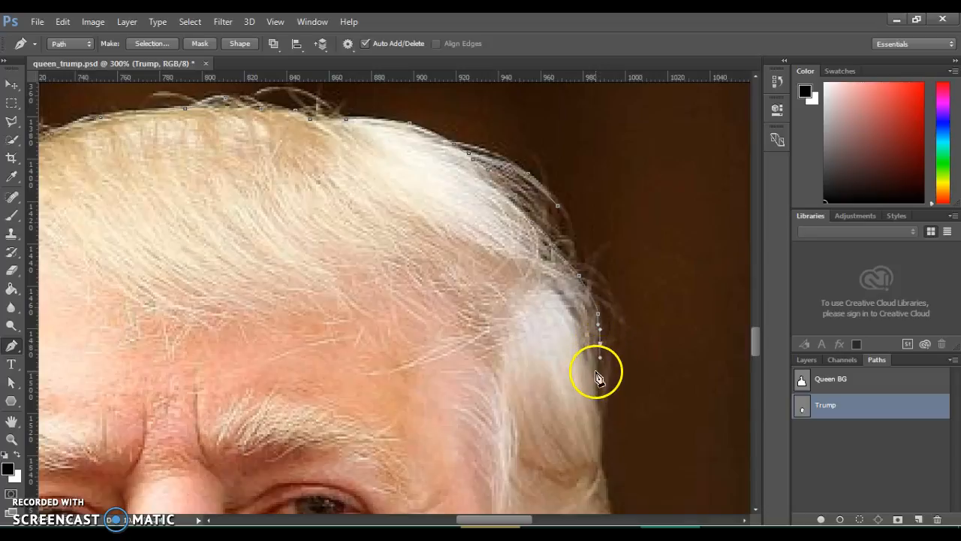
left_click_drag(598, 394, 604, 433)
Trace the outer edge of the side hair from brow level down to the top of the picture's right ear.
mouse_move(759, 341)
left_mouse_down()
mouse_move(757, 372)
mouse_move(756, 353)
left_mouse_up()
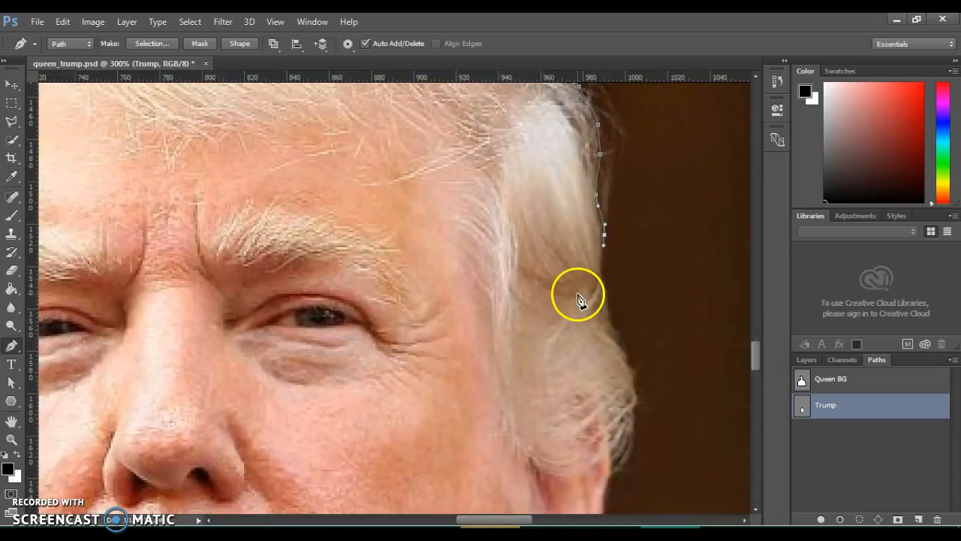
left_click_drag(600, 267, 609, 318)
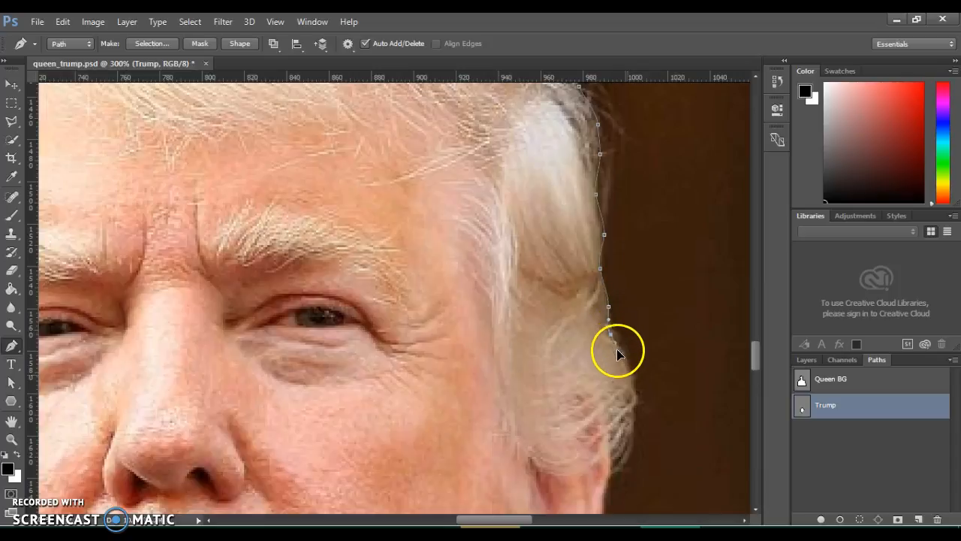
left_click_drag(634, 381, 635, 391)
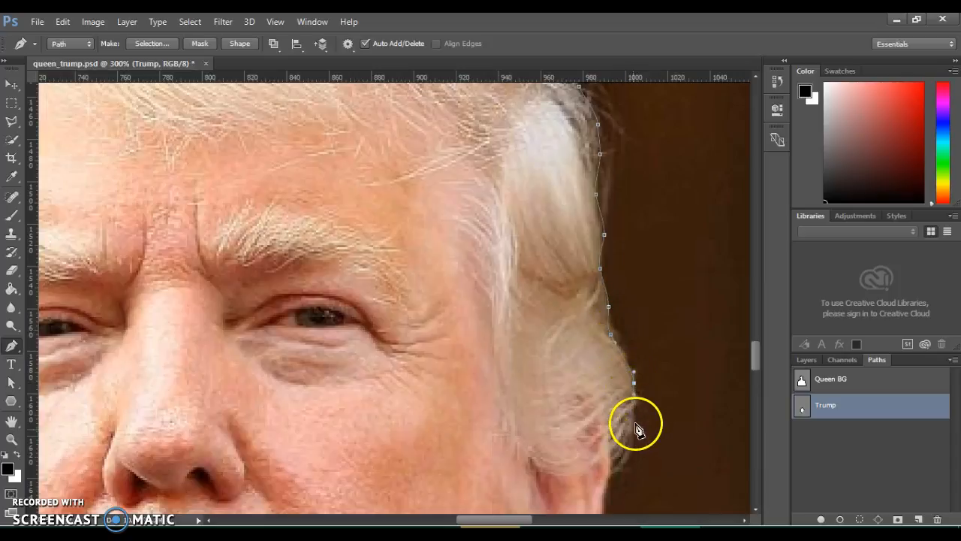
left_click_drag(636, 426, 616, 462)
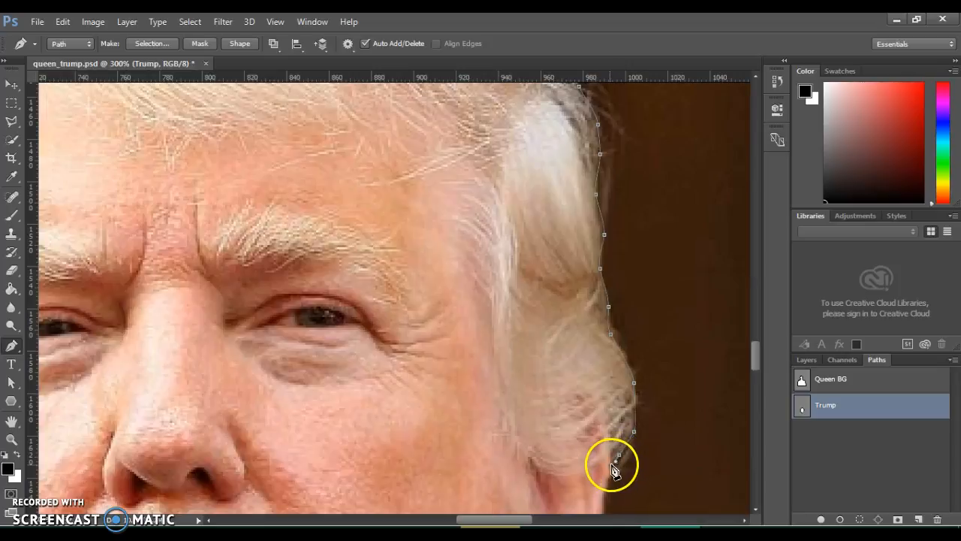
Continue the path down the outer edge of the right ear and the hair behind it, undoing a misplaced anchor point.
left_click_drag(755, 355, 756, 378)
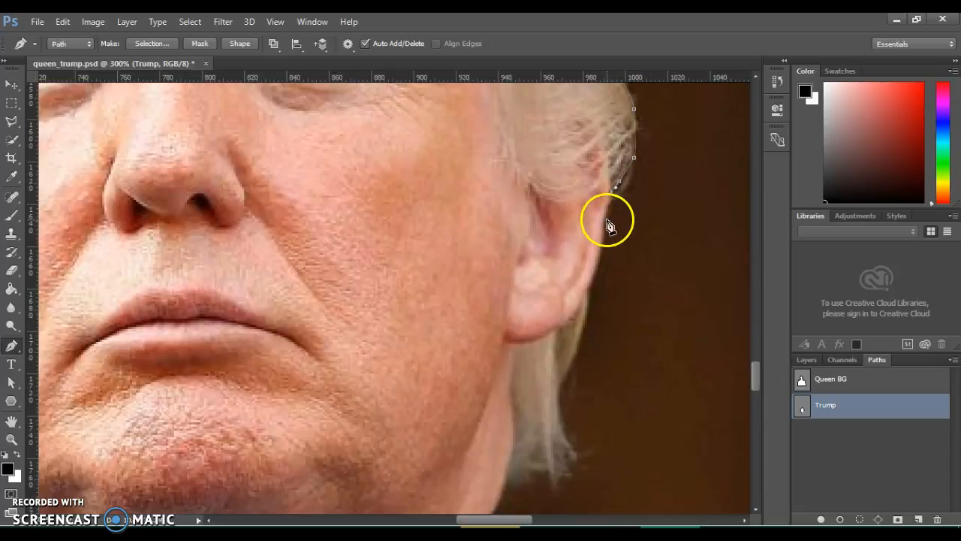
left_click_drag(608, 221, 608, 230)
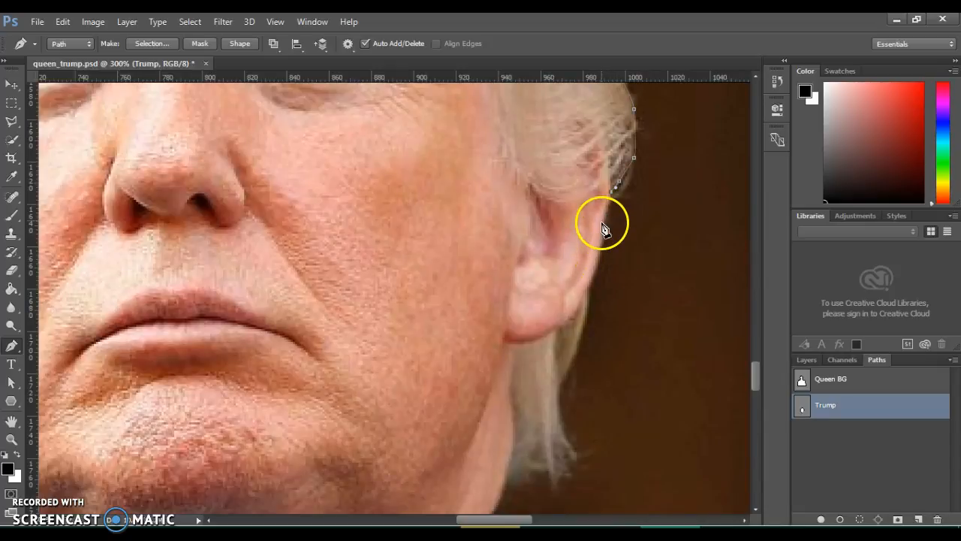
left_click_drag(608, 217, 605, 231)
key("ctrl+z")
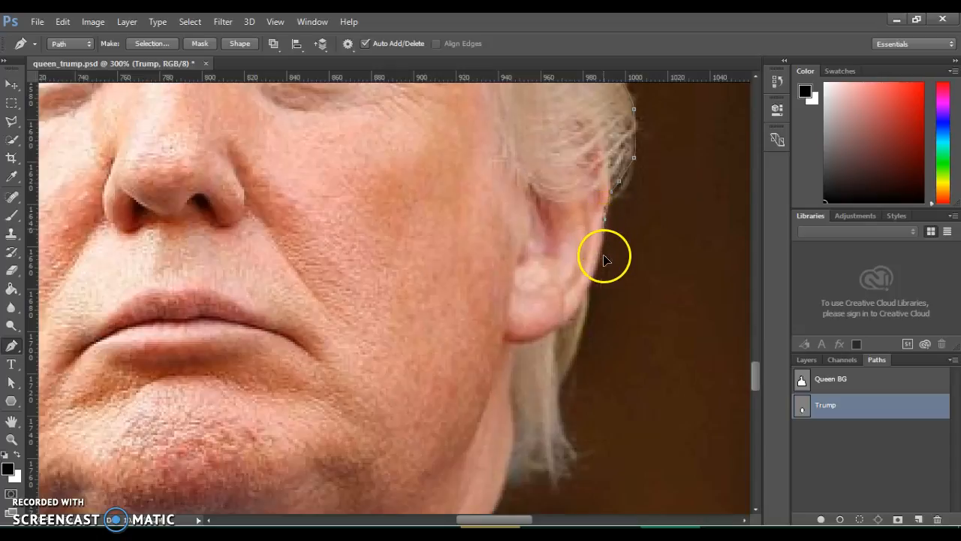
left_click_drag(601, 268, 565, 374)
left_click(557, 389)
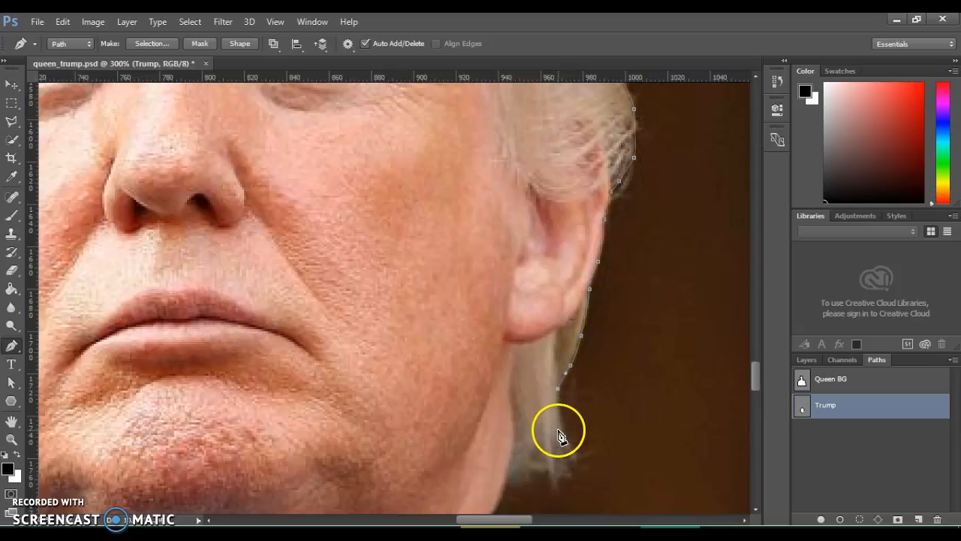
Trace the hair tips below the right ear and close the path along the neck and shirt collar.
left_click_drag(564, 431, 515, 450)
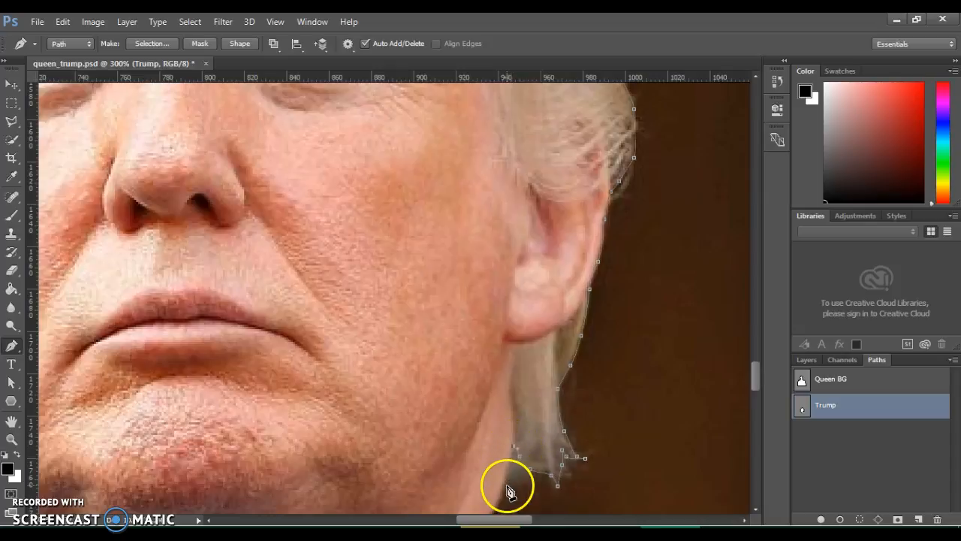
left_click_drag(757, 370, 754, 398)
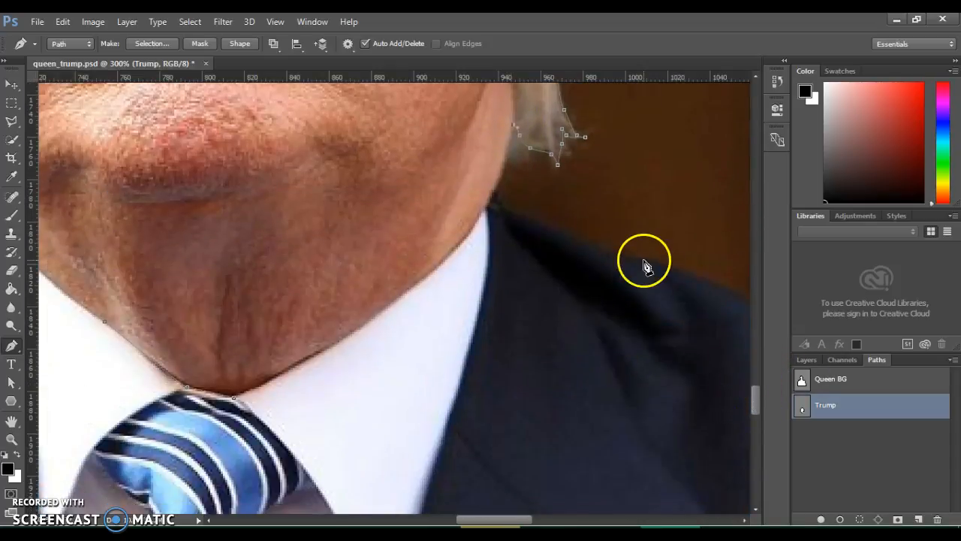
left_click_drag(506, 159, 479, 219)
left_click_drag(394, 302, 377, 323)
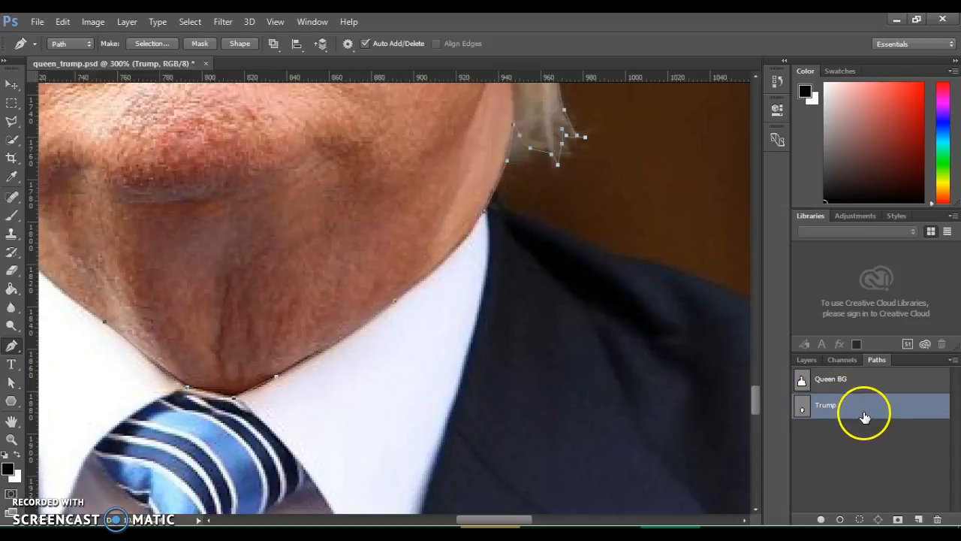
Make a new anti-aliased selection from the Trump path with a feather radius of 1 pixel.
left_click(10, 442)
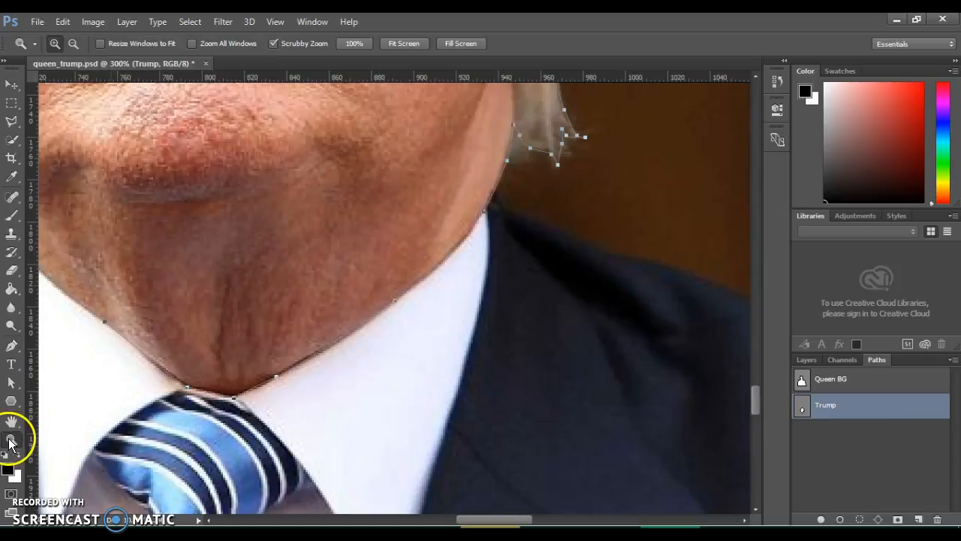
left_click(410, 334, "alt")
left_click(410, 334, "alt")
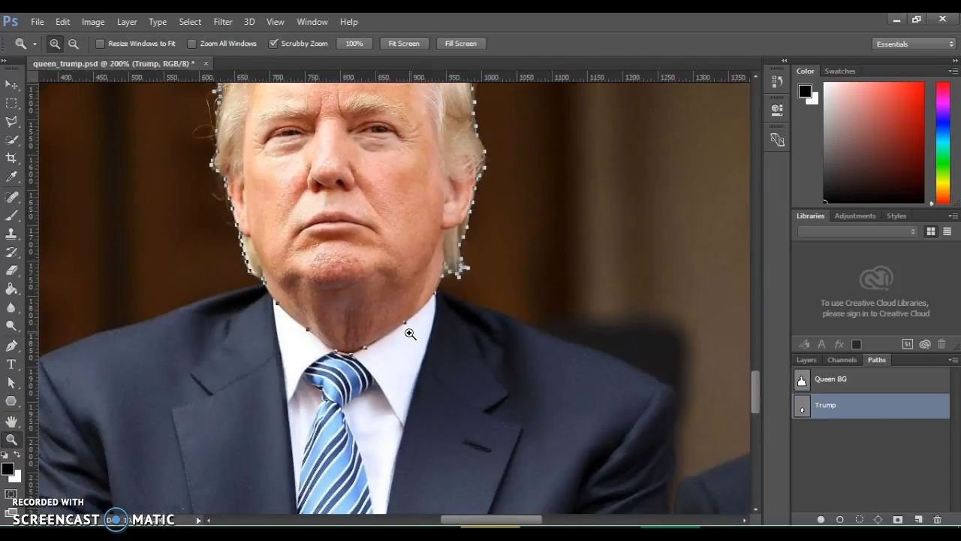
left_click_drag(760, 350, 753, 318)
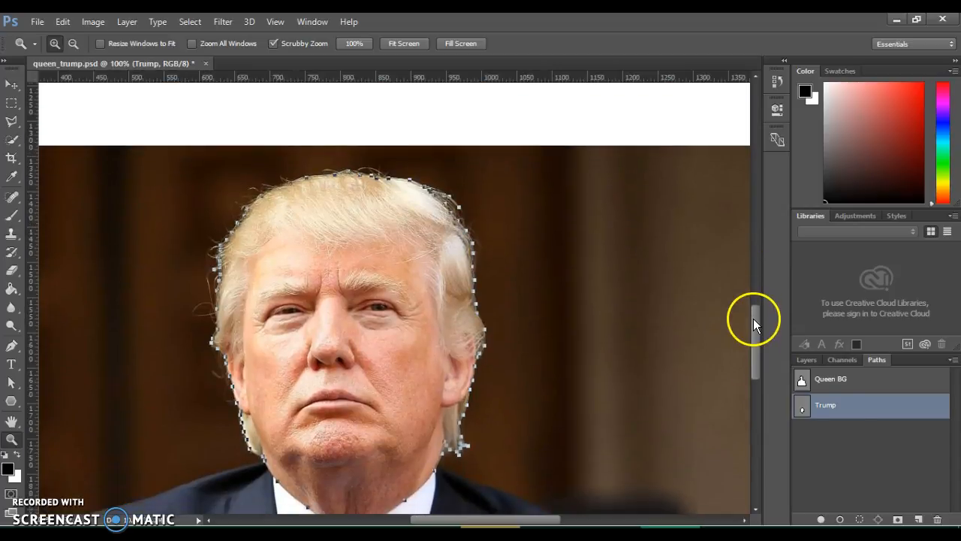
right_click(851, 410)
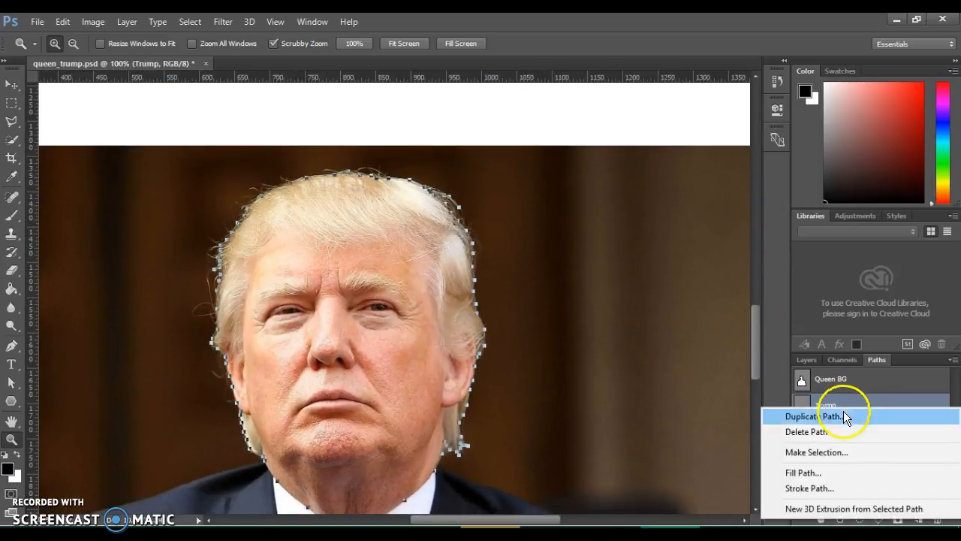
left_click(826, 450)
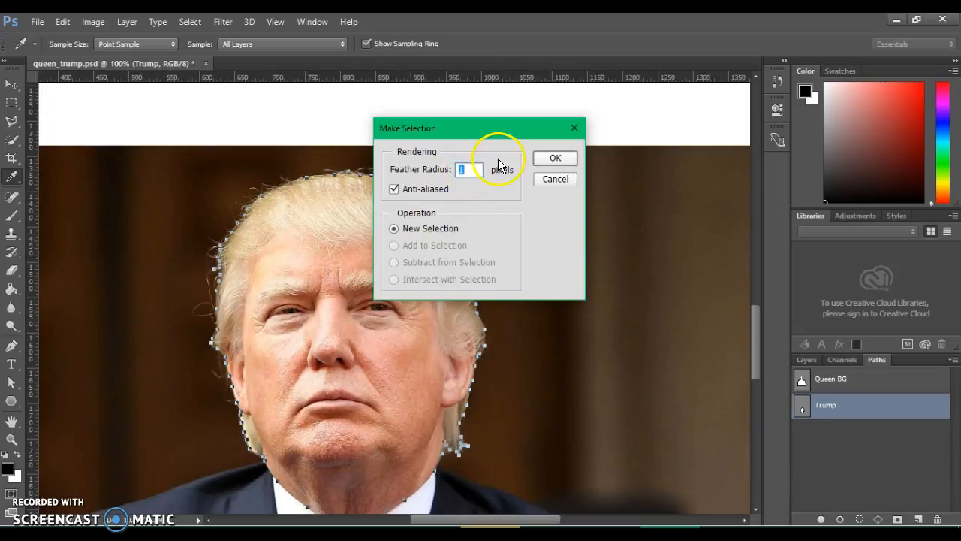
left_click(545, 157)
key("z")
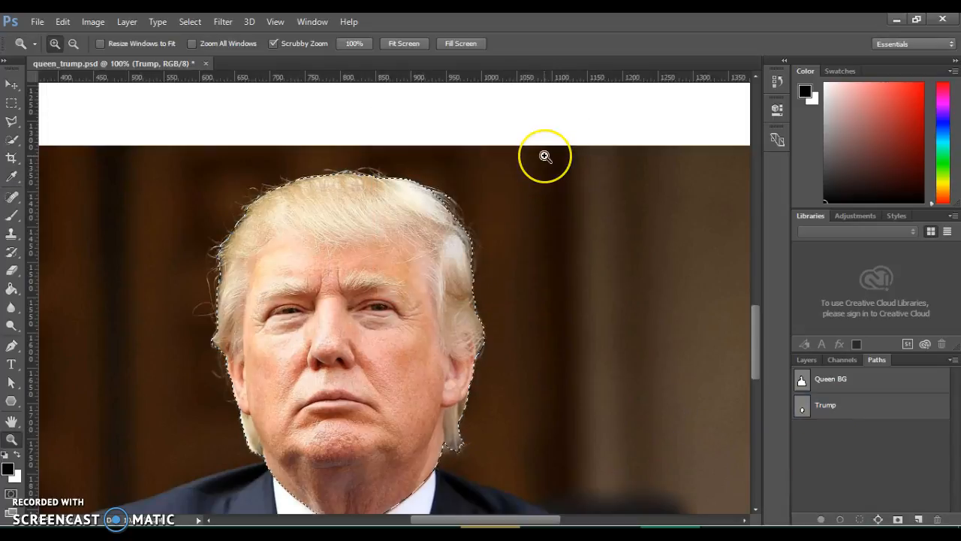
Add a layer mask to the Trump layer from the head selection.
left_click(806, 359)
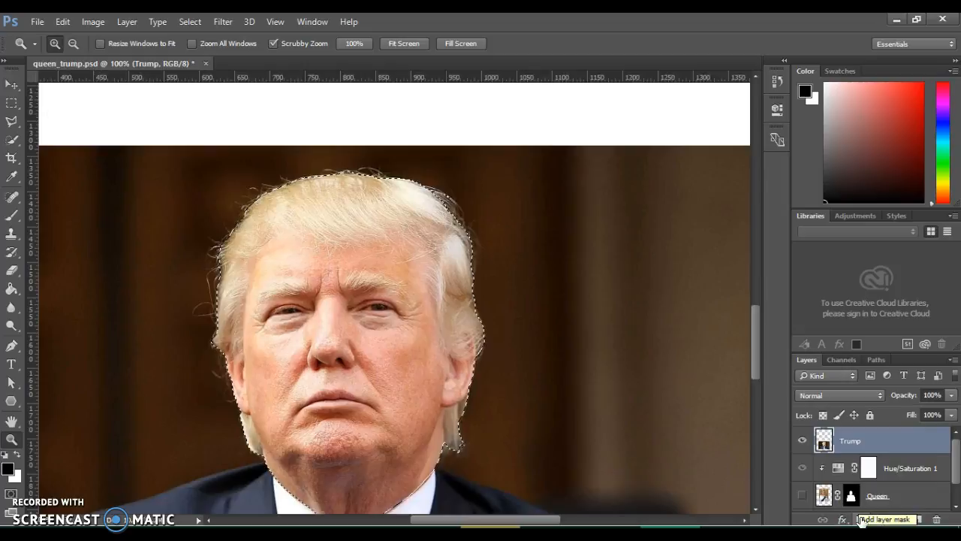
left_click(861, 519)
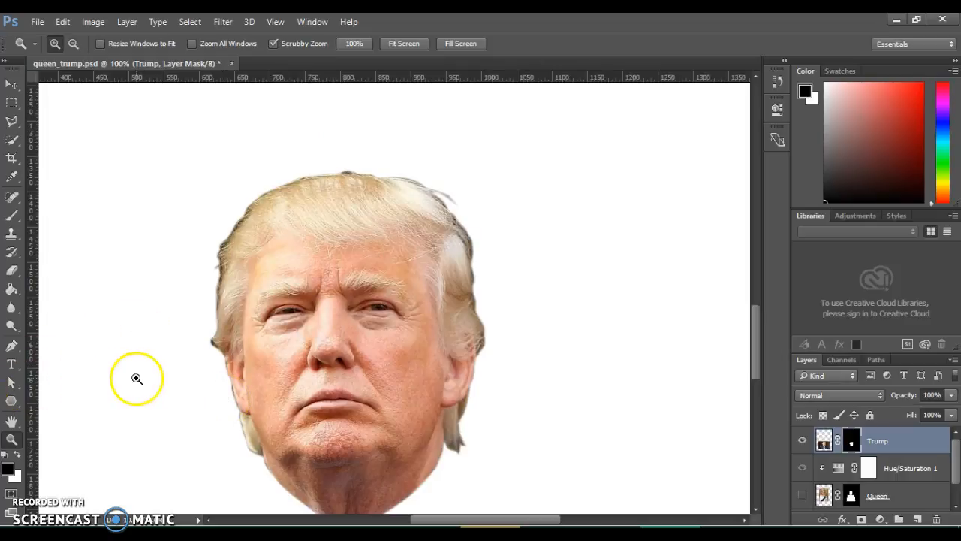
left_click(382, 307, "alt")
left_click(382, 306, "alt")
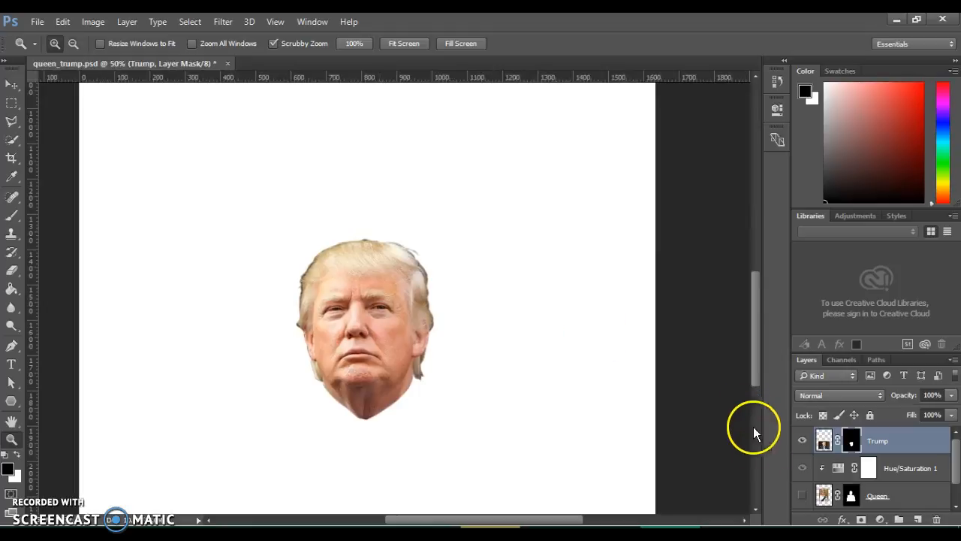
Show the Queen layer and move Trump's cut-out head up over the Queen's face.
left_click(804, 496)
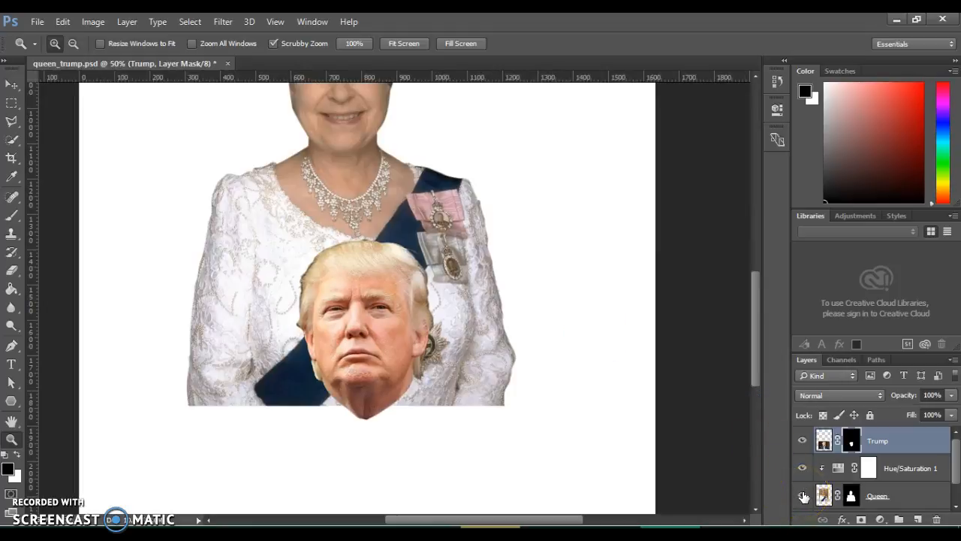
left_click_drag(755, 335, 754, 307)
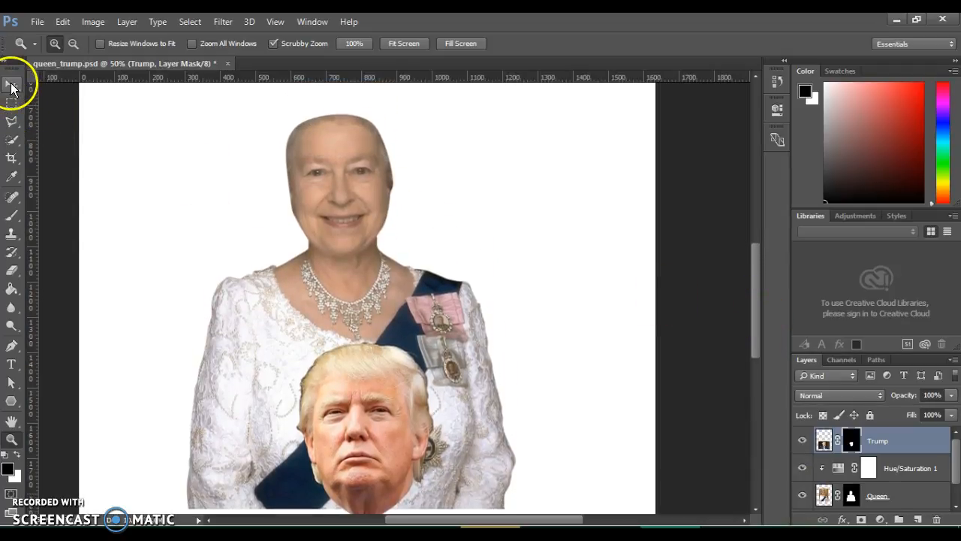
left_click(11, 85)
left_click_drag(361, 411, 335, 161)
Nudge Trump's head down and slightly to the right until its neck sits on the Queen's neck.
key("Down")
key("Down")
key("Down")
key("Down")
key("Down")
key("Down")
key("Down")
key("Down")
key("Down")
key("Down")
key("Down")
key("Down")
key("Down")
key("Down")
key("Down")
key("Down")
key("Down")
key("Down")
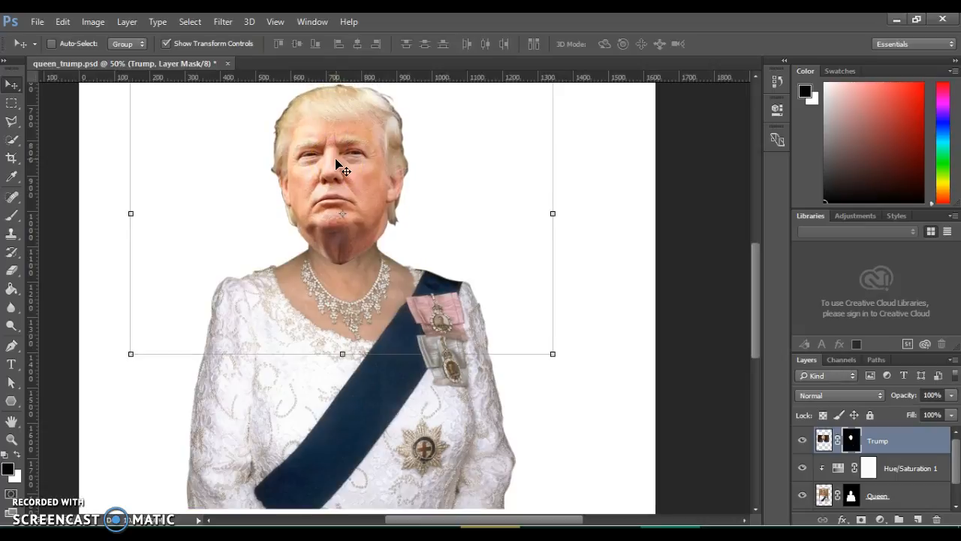
key("Down")
key("Down")
key("Down")
key("Down")
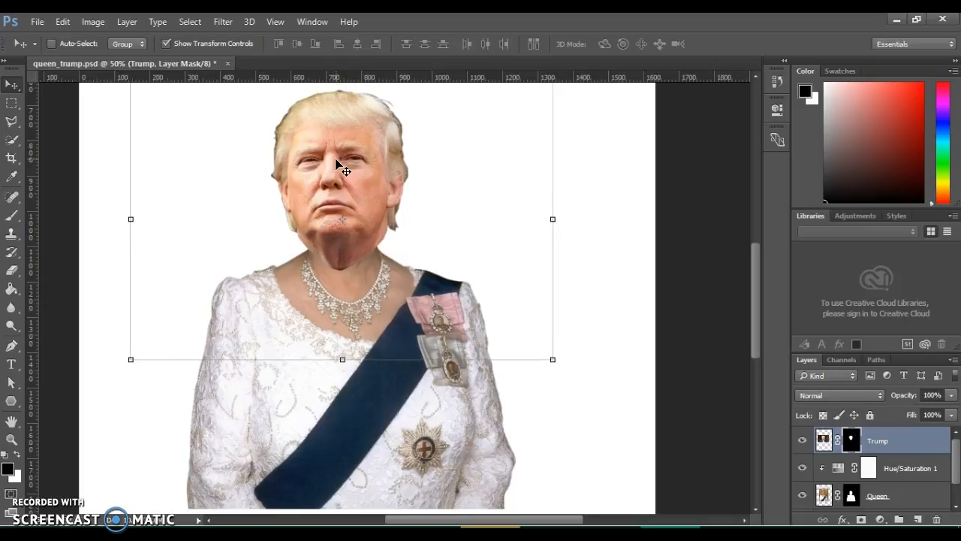
key("Right")
key("Right")
left_click(686, 153)
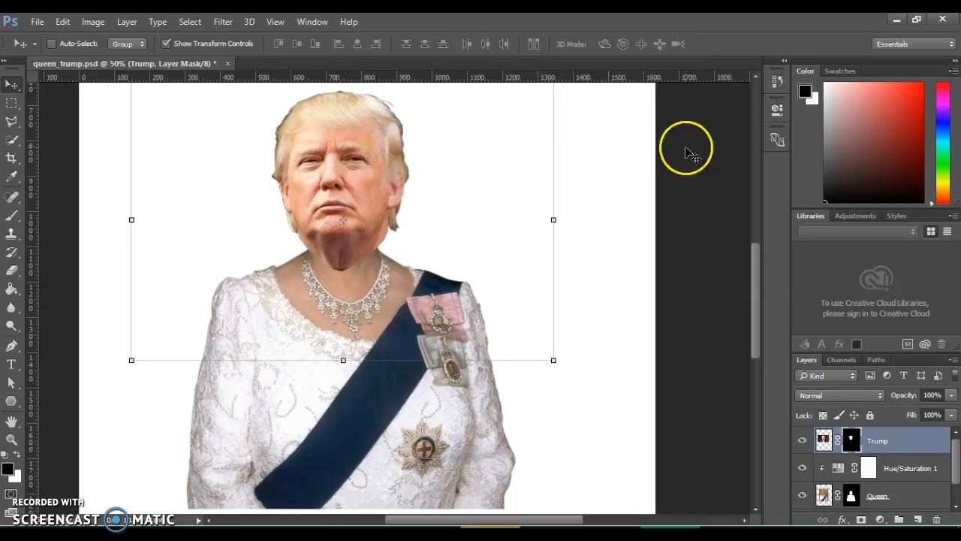
left_click_drag(755, 268, 753, 254)
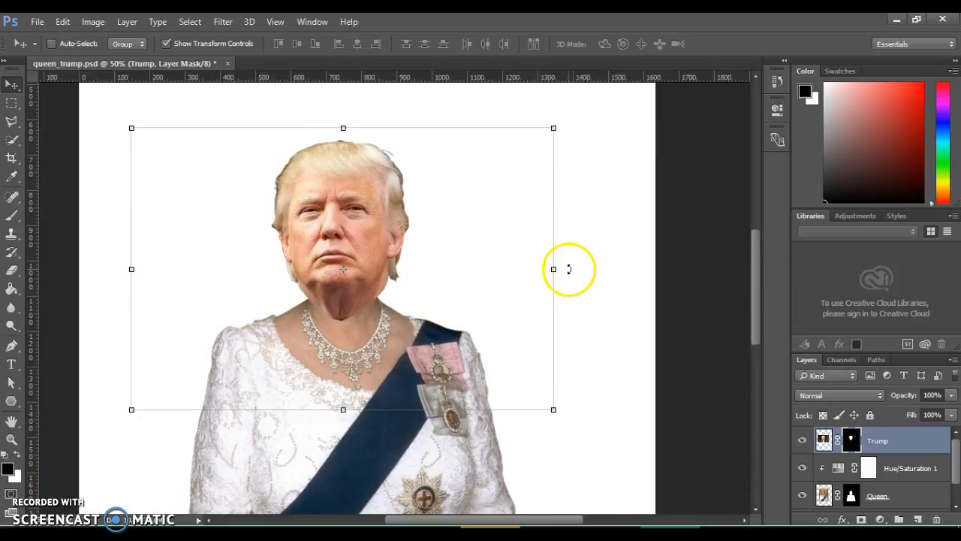
Rotate Trump's head by -4 degrees on the Queen's neck and apply the transformation.
mouse_move(562, 265)
left_mouse_down()
mouse_move(576, 244)
mouse_move(552, 328)
mouse_move(565, 254)
left_mouse_up()
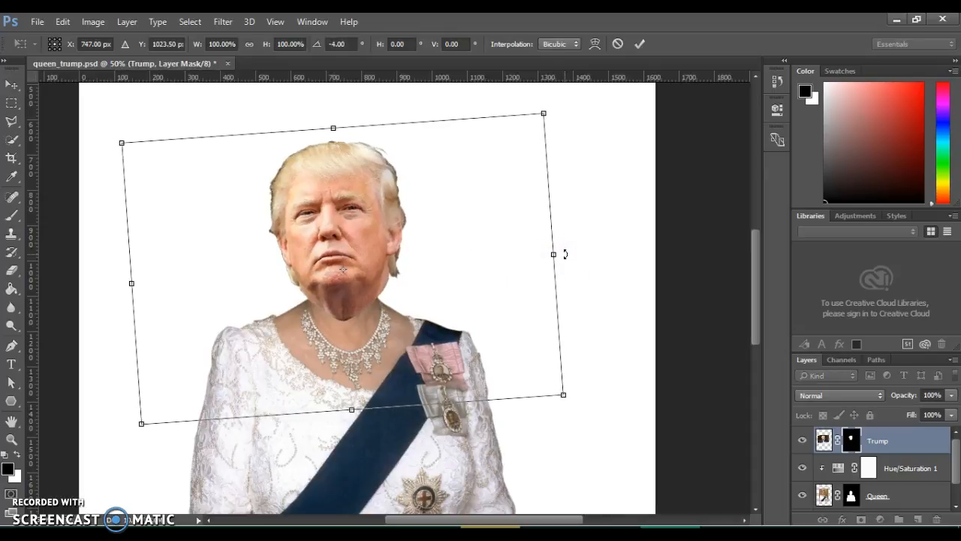
key("Return")
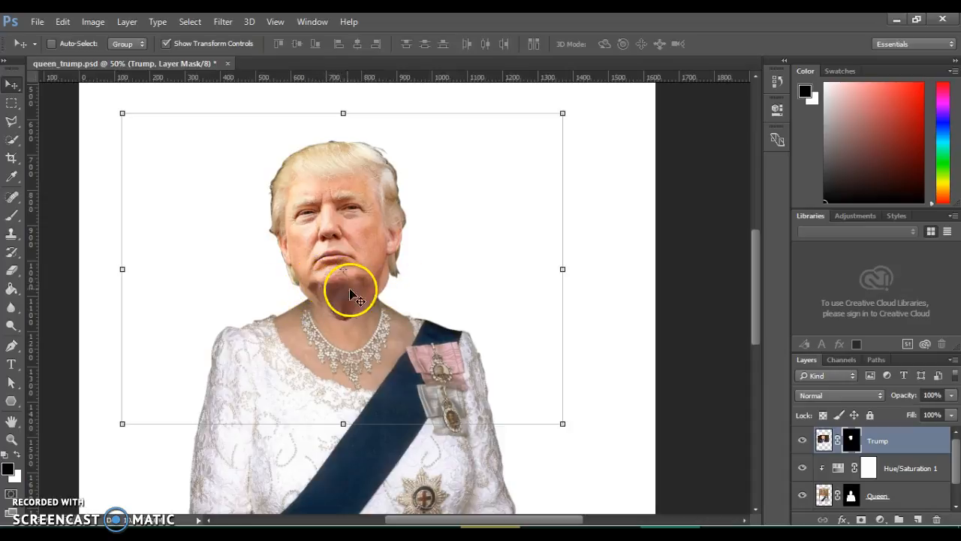
Target the Trump layer mask and set up a black brush with size 46 px, hardness 0% and opacity 41%.
left_click(11, 439)
left_click(344, 301)
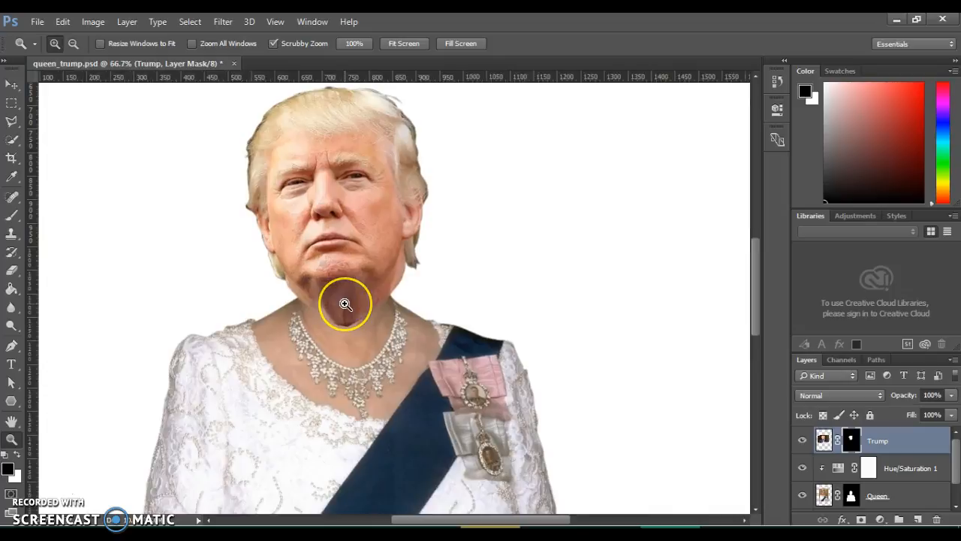
left_click(345, 303)
left_click(345, 304)
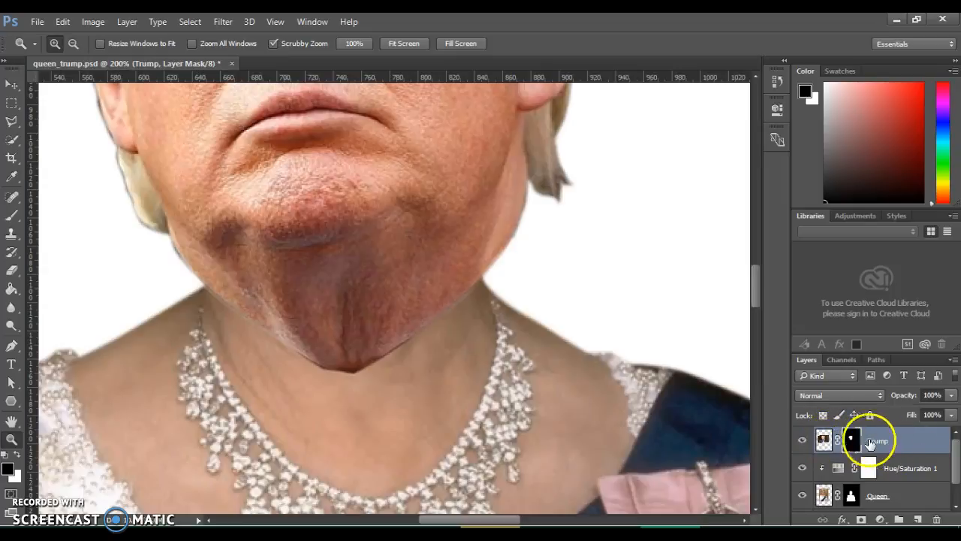
left_click(829, 447)
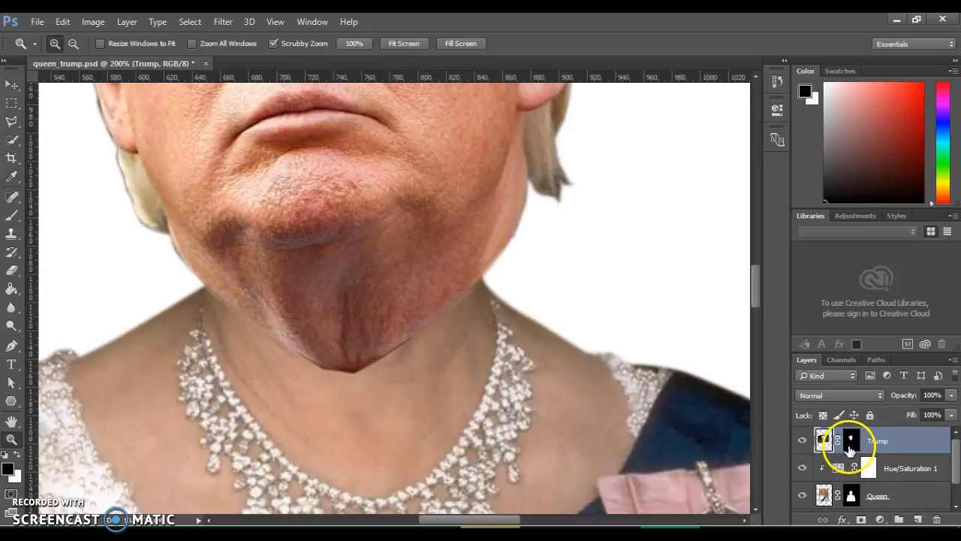
left_click(851, 444)
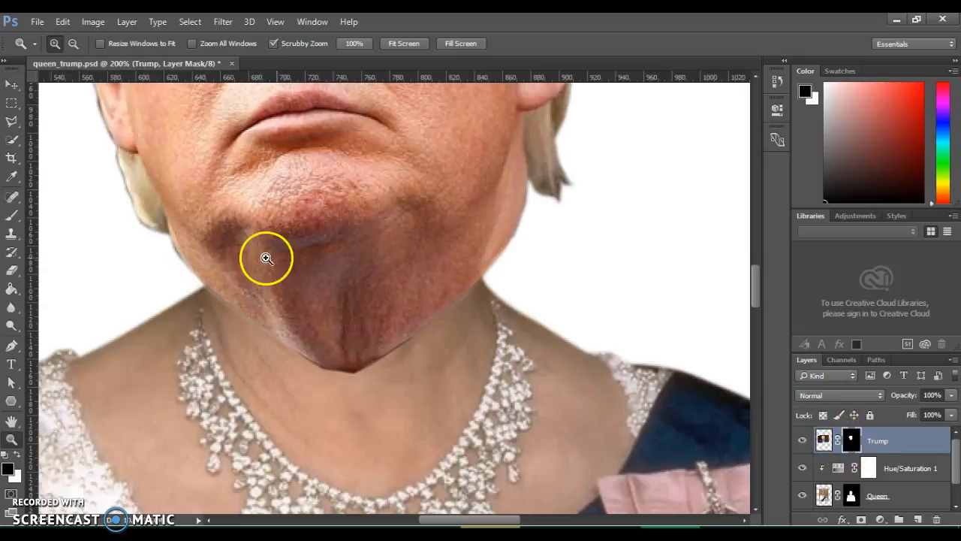
left_click(17, 219)
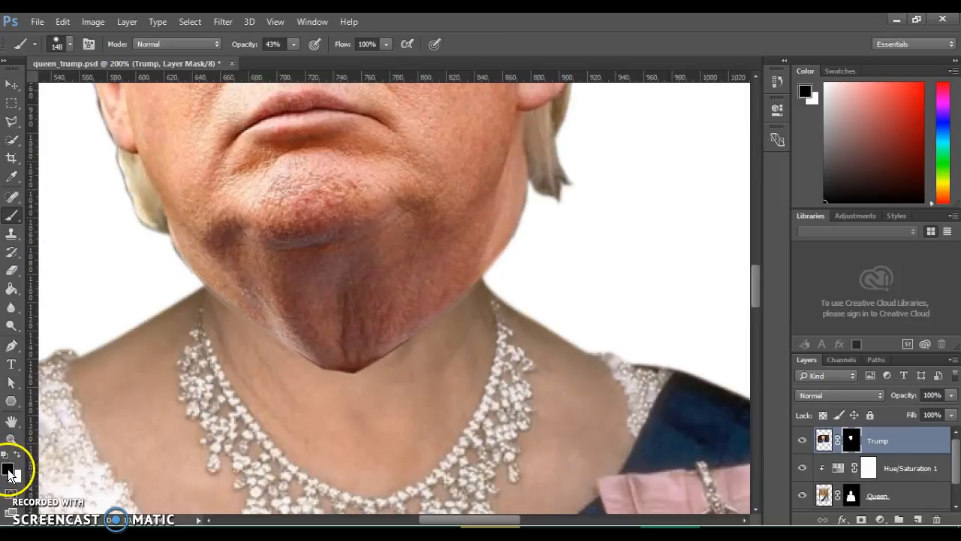
left_click(70, 45)
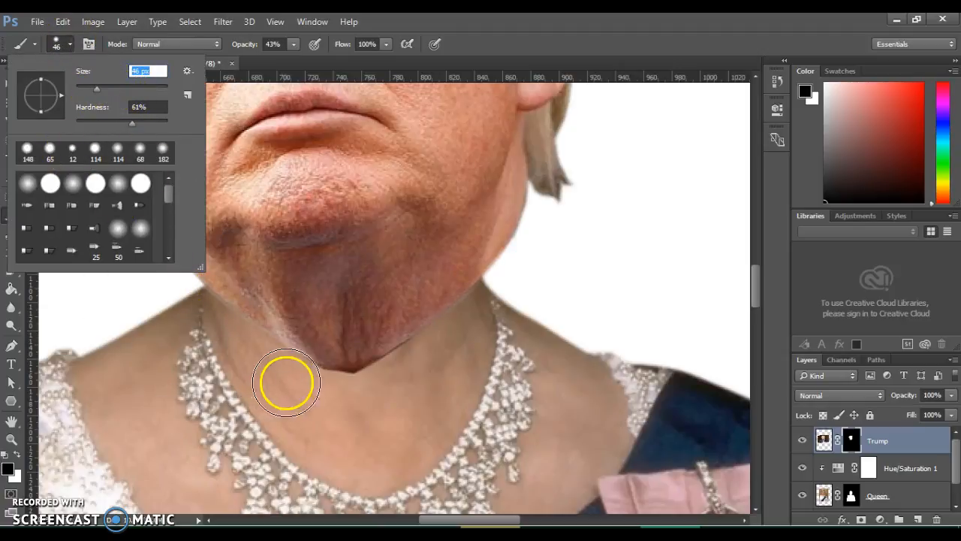
left_click_drag(135, 121, 77, 120)
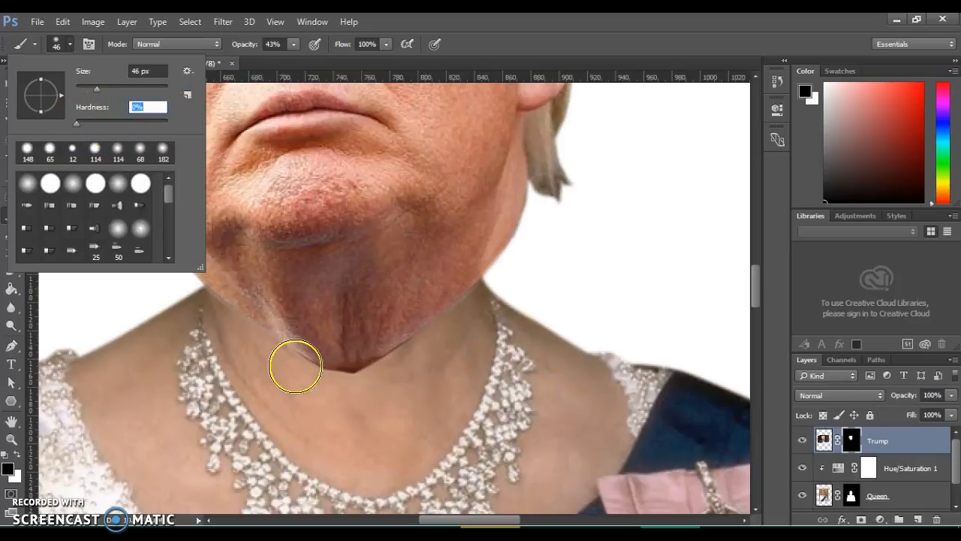
left_click(293, 43)
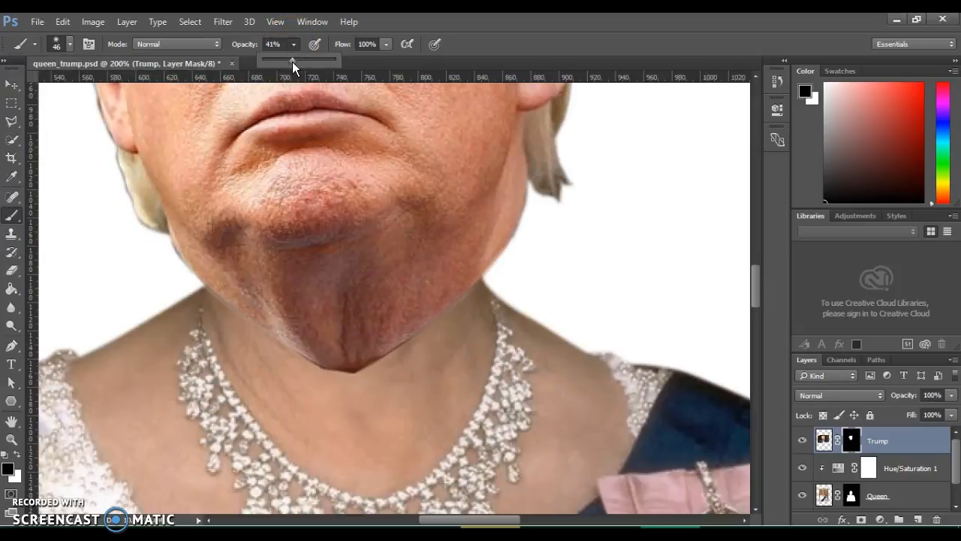
left_click(389, 24)
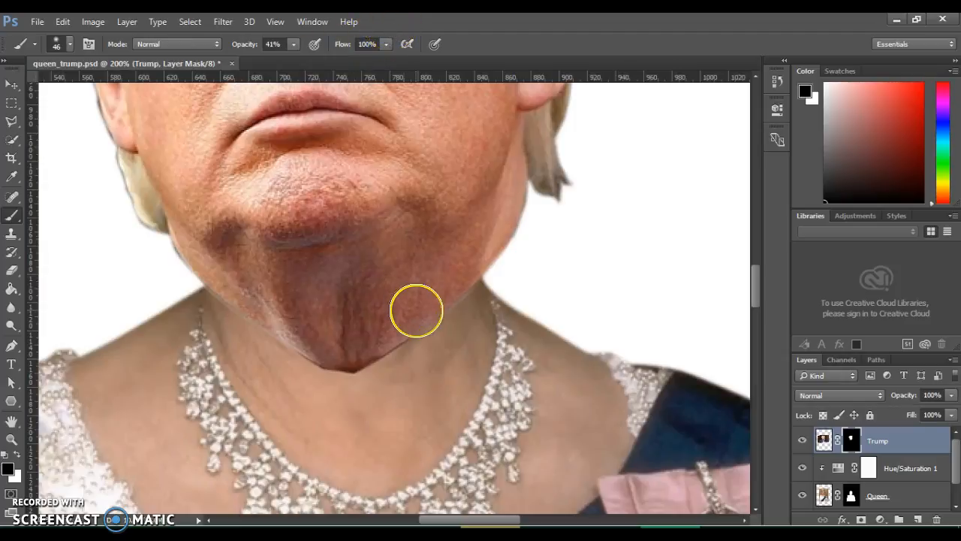
Paint black on the Trump layer mask along the lower neck edge to blend it into the Queen's neck.
mouse_move(339, 373)
left_mouse_down()
mouse_move(370, 380)
mouse_move(330, 379)
mouse_move(371, 369)
mouse_move(276, 378)
mouse_move(364, 382)
mouse_move(314, 370)
mouse_move(307, 377)
mouse_move(325, 386)
mouse_move(416, 349)
mouse_move(466, 292)
mouse_move(391, 346)
mouse_move(458, 303)
mouse_move(365, 385)
mouse_move(411, 358)
mouse_move(311, 376)
mouse_move(254, 310)
mouse_move(225, 300)
mouse_move(287, 353)
mouse_move(221, 304)
mouse_move(313, 365)
mouse_move(228, 318)
mouse_move(215, 293)
mouse_move(337, 347)
mouse_move(314, 316)
mouse_move(363, 333)
left_mouse_up()
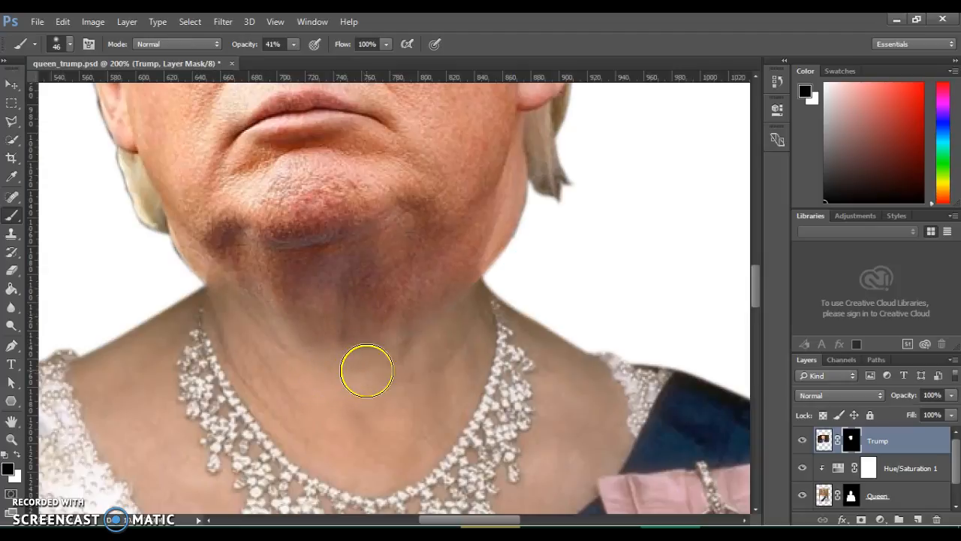
mouse_move(417, 333)
left_mouse_down()
mouse_move(361, 385)
mouse_move(411, 344)
mouse_move(458, 279)
left_mouse_up()
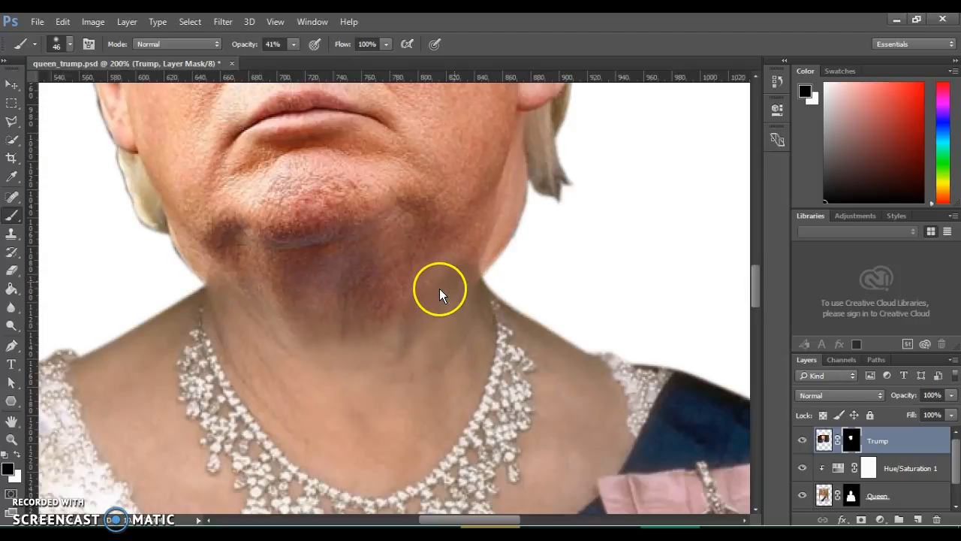
mouse_move(440, 288)
left_mouse_down()
mouse_move(384, 327)
mouse_move(420, 334)
left_mouse_up()
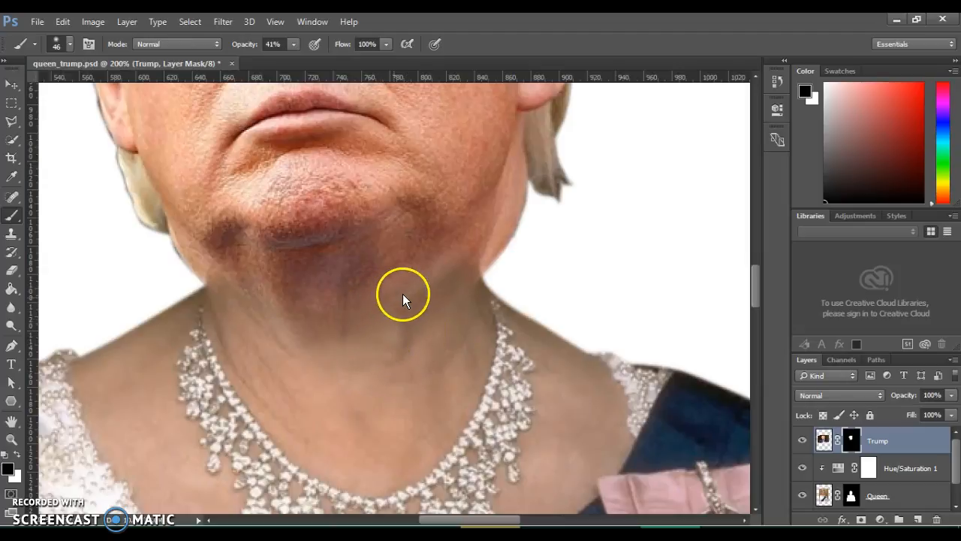
mouse_move(378, 305)
left_mouse_down()
mouse_move(351, 314)
mouse_move(418, 320)
mouse_move(318, 322)
mouse_move(299, 302)
mouse_move(274, 312)
mouse_move(281, 315)
mouse_move(248, 290)
left_mouse_up()
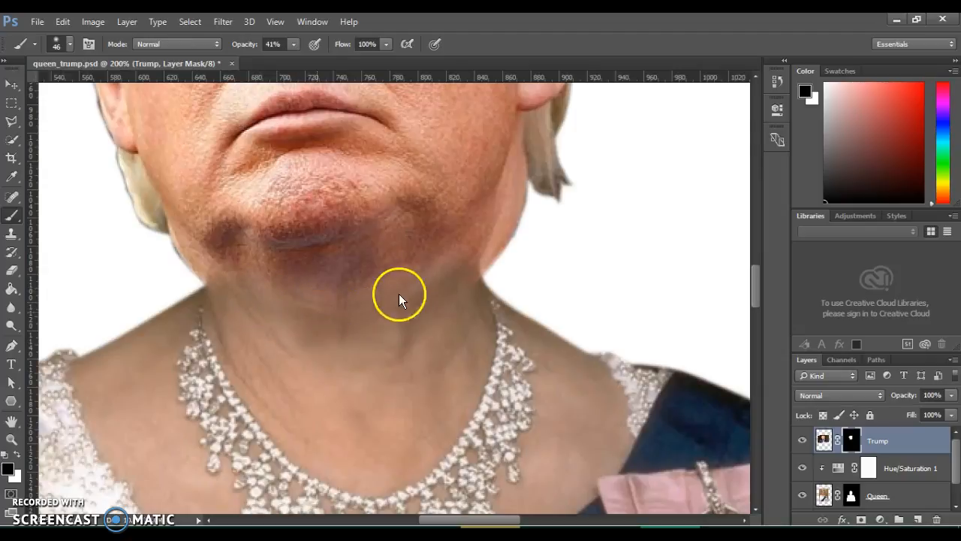
mouse_move(436, 277)
left_mouse_down()
mouse_move(402, 318)
mouse_move(376, 312)
mouse_move(282, 325)
mouse_move(255, 303)
mouse_move(279, 294)
mouse_move(340, 305)
left_mouse_up()
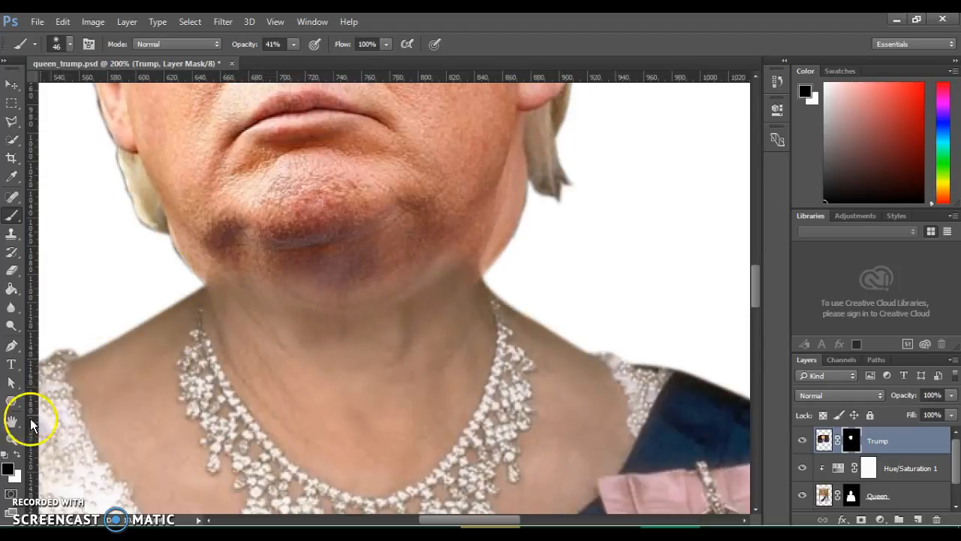
Reduce the brush size to 10 px for refining the mask along the hair edge.
left_click(14, 439)
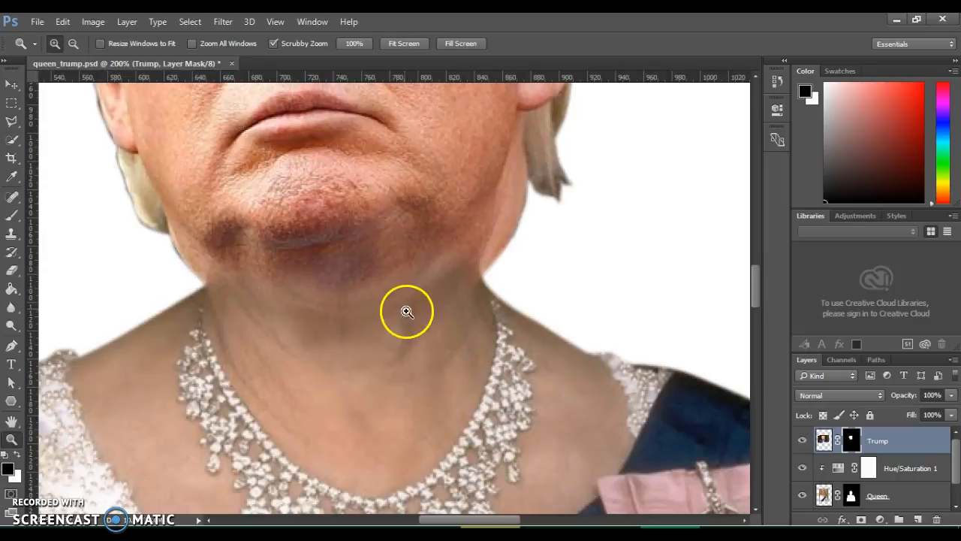
left_click(416, 277, "alt")
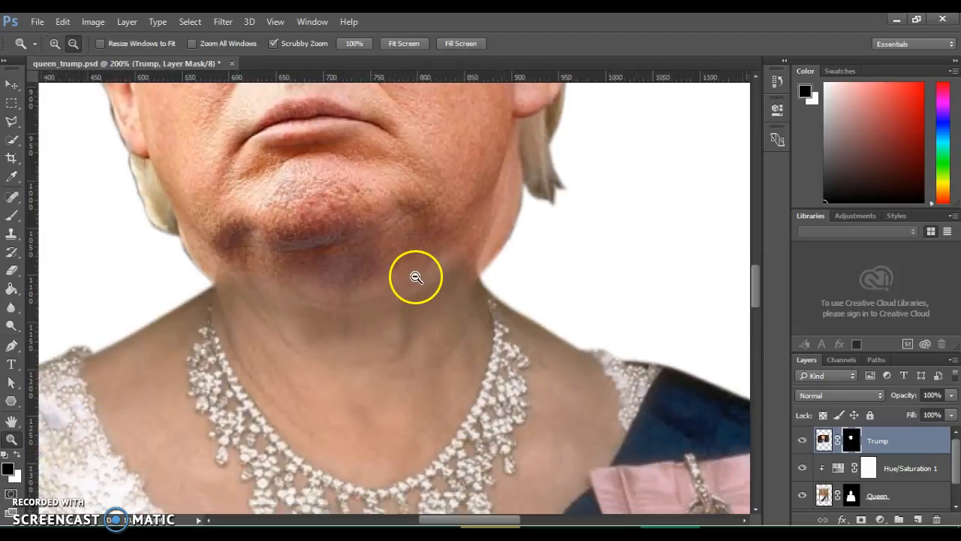
left_click(408, 208, "alt")
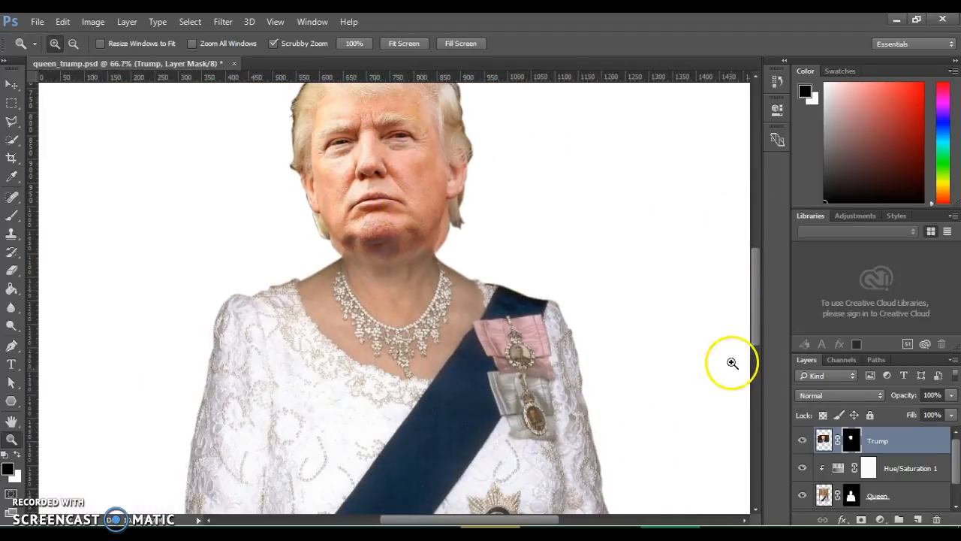
left_click_drag(757, 327, 755, 301)
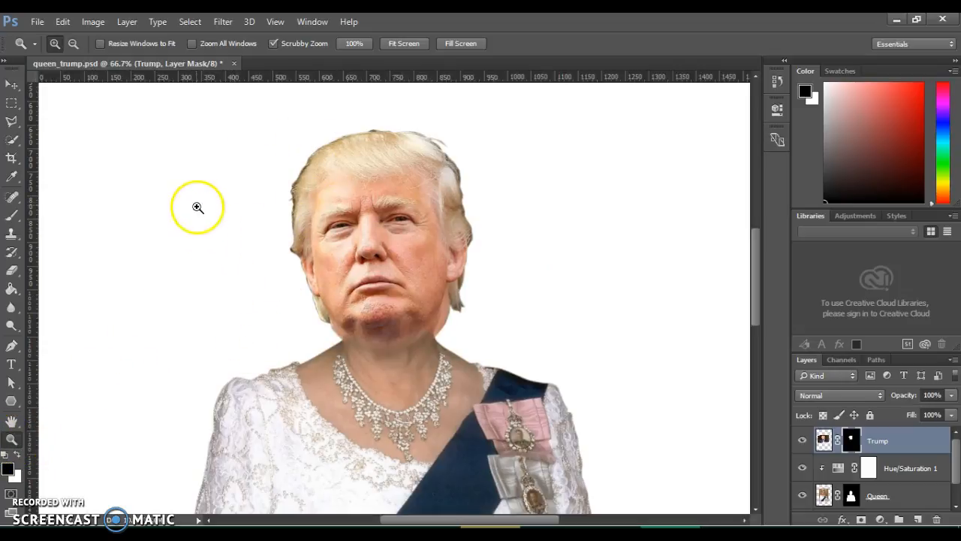
left_click(274, 179)
left_click(327, 158)
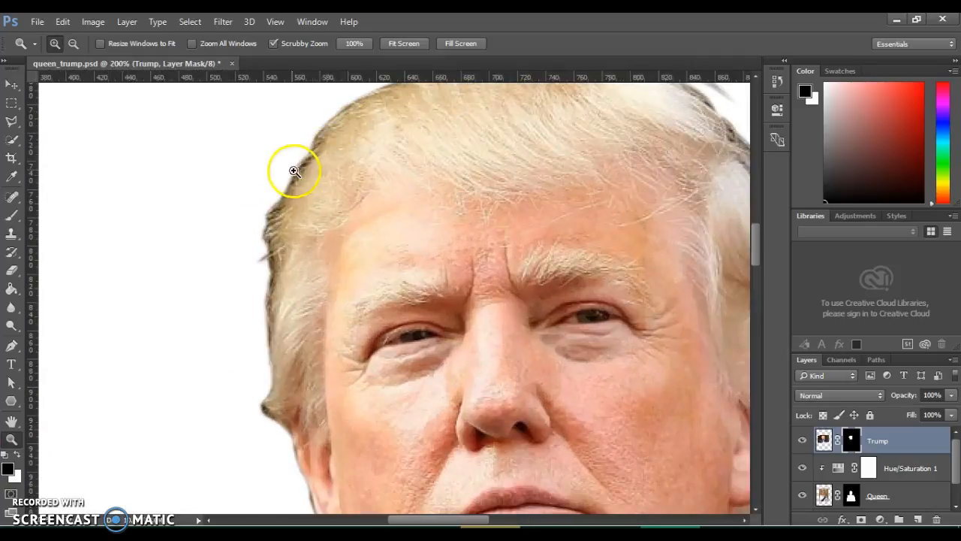
left_click(292, 169)
left_click(291, 170)
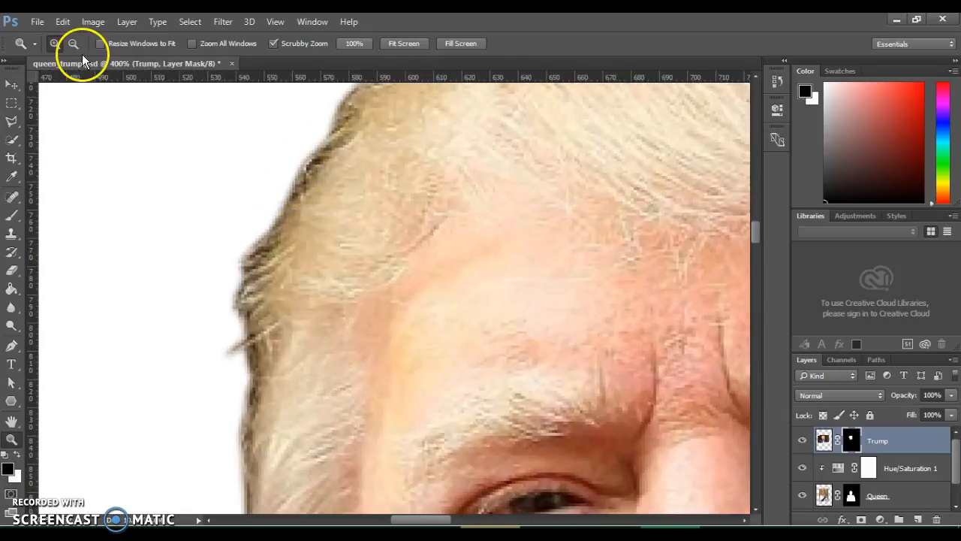
left_click(12, 215)
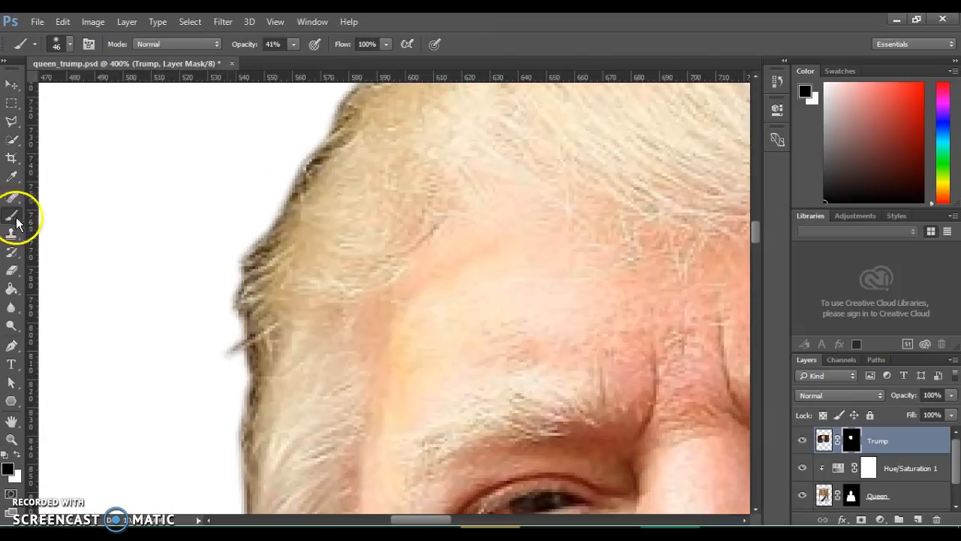
left_click(70, 45)
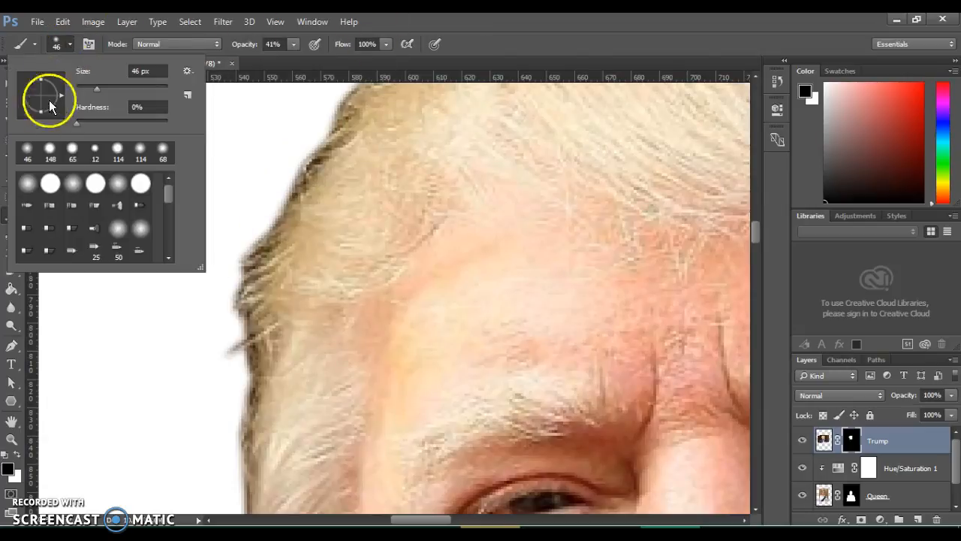
left_click(84, 88)
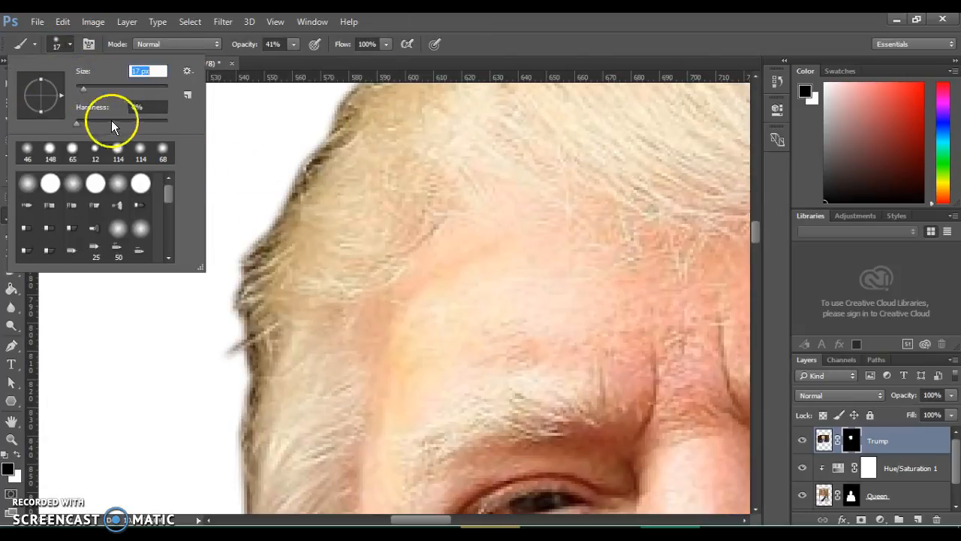
left_click(81, 88)
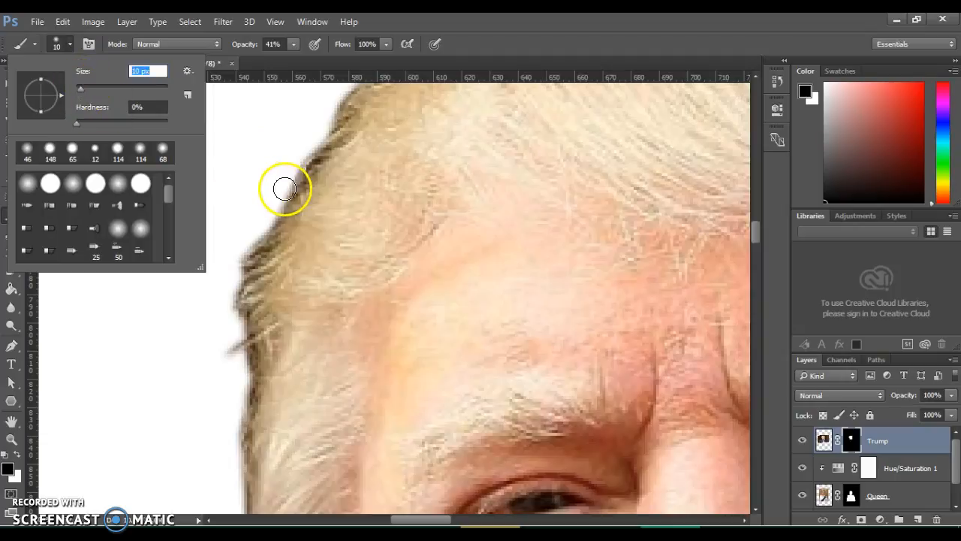
Paint on the Trump layer mask to remove the dark fringe along the hair's left edge beside the forehead and temple.
left_click_drag(230, 342, 218, 367)
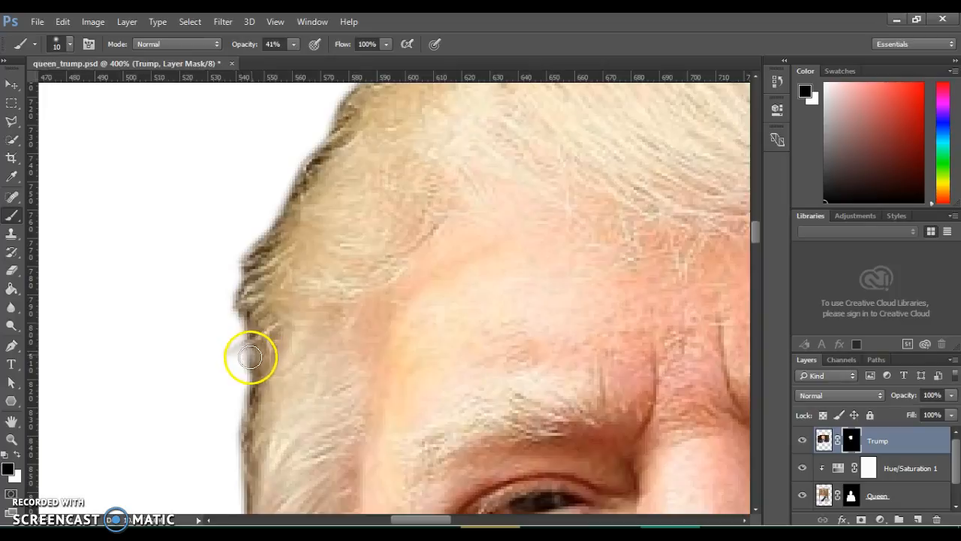
mouse_move(245, 362)
left_mouse_down()
mouse_move(240, 452)
mouse_move(247, 406)
mouse_move(232, 303)
left_mouse_up()
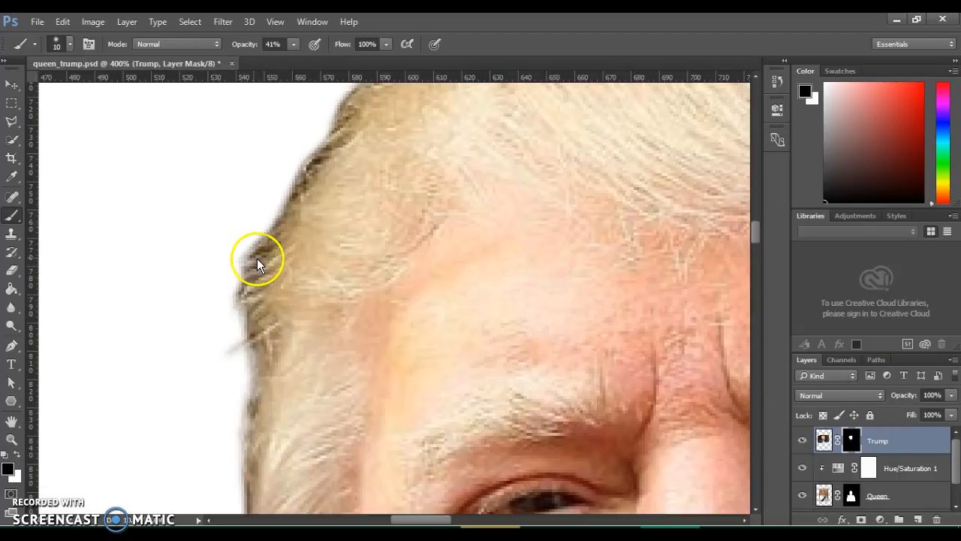
mouse_move(262, 257)
left_mouse_down()
mouse_move(226, 277)
mouse_move(237, 277)
left_mouse_up()
mouse_move(315, 147)
left_mouse_down()
mouse_move(309, 184)
mouse_move(253, 233)
mouse_move(280, 216)
mouse_move(236, 245)
mouse_move(284, 207)
mouse_move(273, 227)
mouse_move(336, 129)
mouse_move(330, 148)
mouse_move(335, 119)
mouse_move(288, 237)
mouse_move(250, 269)
mouse_move(233, 307)
mouse_move(247, 412)
left_mouse_up()
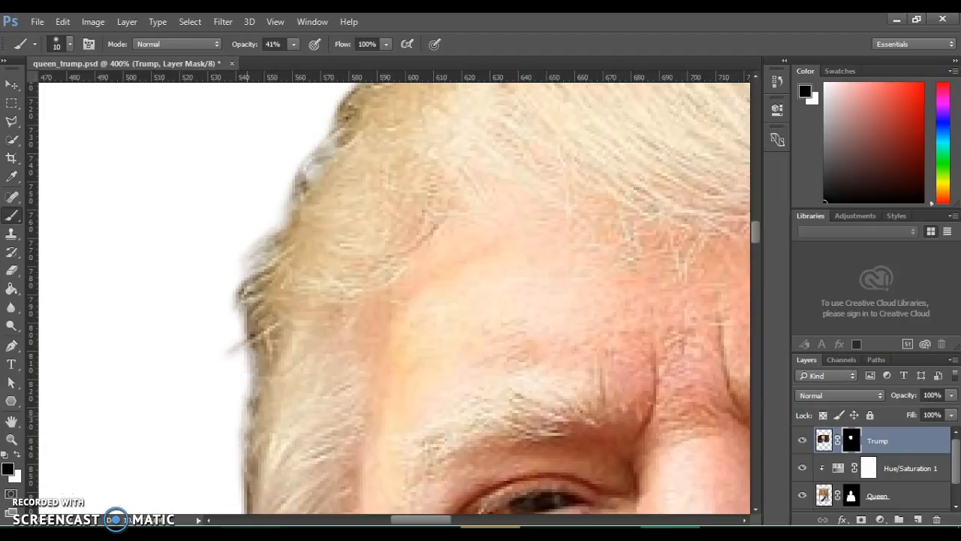
mouse_move(237, 506)
left_mouse_down()
mouse_move(240, 494)
mouse_move(241, 502)
left_mouse_up()
Soften the mask along the upper-left curve of Trump's hair up to the crown.
left_click_drag(754, 236, 754, 217)
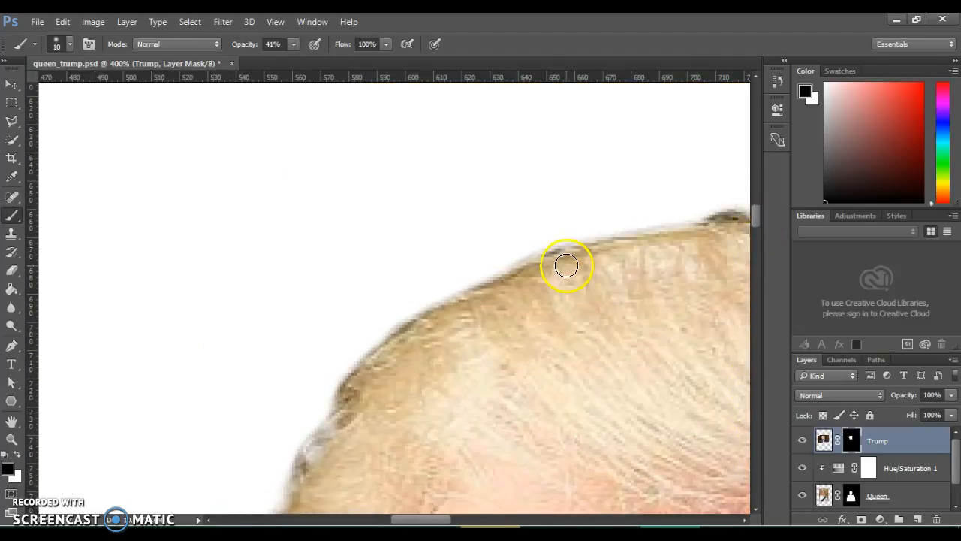
left_click_drag(347, 390, 351, 363)
mouse_move(387, 338)
left_mouse_down()
mouse_move(399, 332)
mouse_move(353, 362)
left_mouse_up()
mouse_move(416, 313)
left_mouse_down()
mouse_move(338, 380)
mouse_move(390, 326)
mouse_move(489, 266)
mouse_move(547, 248)
mouse_move(414, 309)
mouse_move(365, 356)
mouse_move(423, 322)
left_mouse_up()
mouse_move(694, 218)
left_mouse_down()
mouse_move(732, 213)
mouse_move(681, 221)
left_mouse_up()
mouse_move(601, 248)
left_mouse_down()
mouse_move(289, 374)
mouse_move(384, 383)
mouse_move(392, 338)
mouse_move(291, 422)
mouse_move(325, 425)
mouse_move(279, 472)
left_mouse_up()
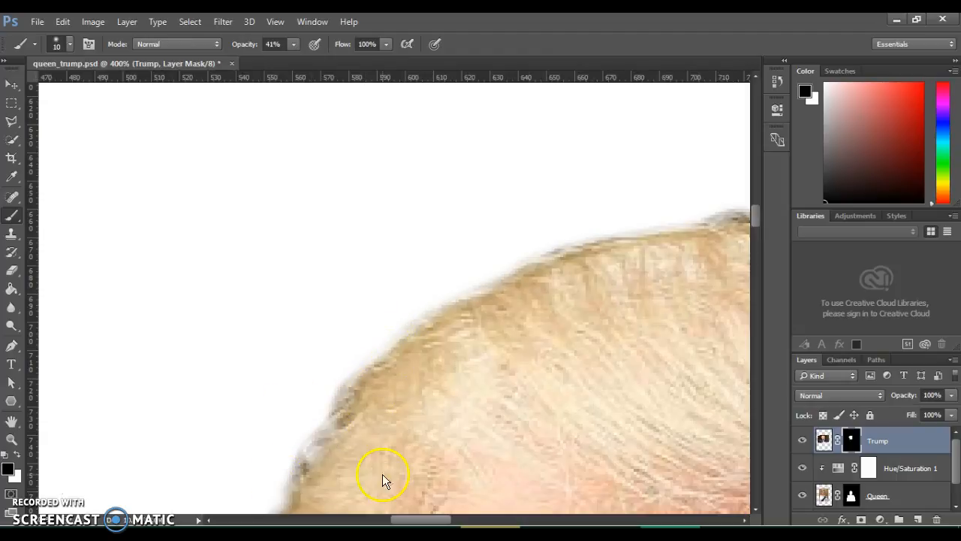
Paint away the dark fringe on the mask along the top and upper-right curve of Trump's hair.
left_click_drag(417, 522, 474, 520)
mouse_move(552, 300)
left_mouse_down()
mouse_move(545, 307)
mouse_move(463, 263)
mouse_move(538, 298)
mouse_move(545, 324)
left_mouse_up()
mouse_move(505, 290)
left_mouse_down()
mouse_move(515, 295)
mouse_move(485, 305)
mouse_move(507, 325)
mouse_move(471, 294)
mouse_move(519, 335)
mouse_move(557, 389)
left_mouse_up()
mouse_move(390, 239)
left_mouse_down()
mouse_move(307, 205)
mouse_move(368, 254)
mouse_move(358, 238)
mouse_move(300, 228)
left_mouse_up()
mouse_move(163, 242)
left_mouse_down()
mouse_move(108, 221)
mouse_move(139, 215)
mouse_move(277, 238)
left_mouse_up()
left_click_drag(203, 218, 195, 223)
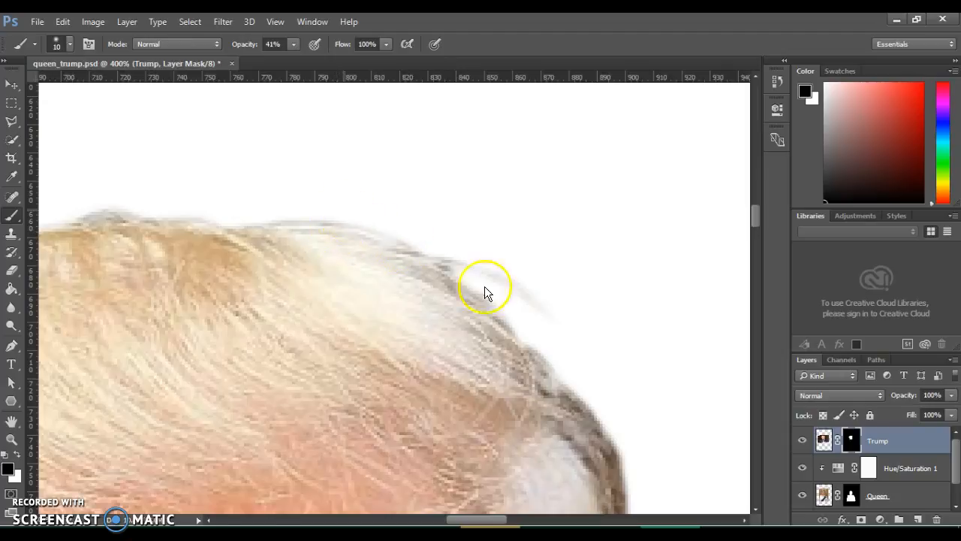
Paint on the Trump layer mask to fade the dark fringe along the hair's right edge above the temple.
left_click_drag(545, 376, 620, 453)
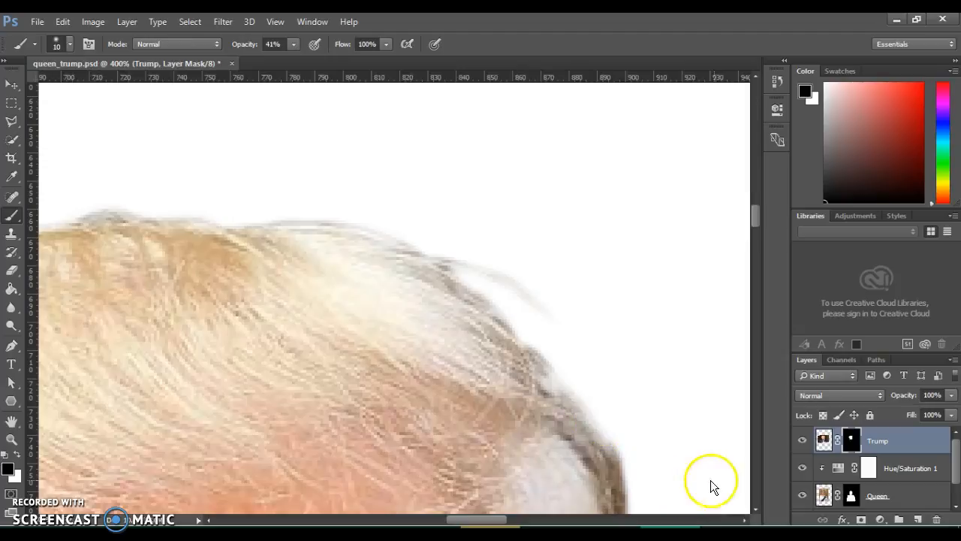
left_click(756, 510)
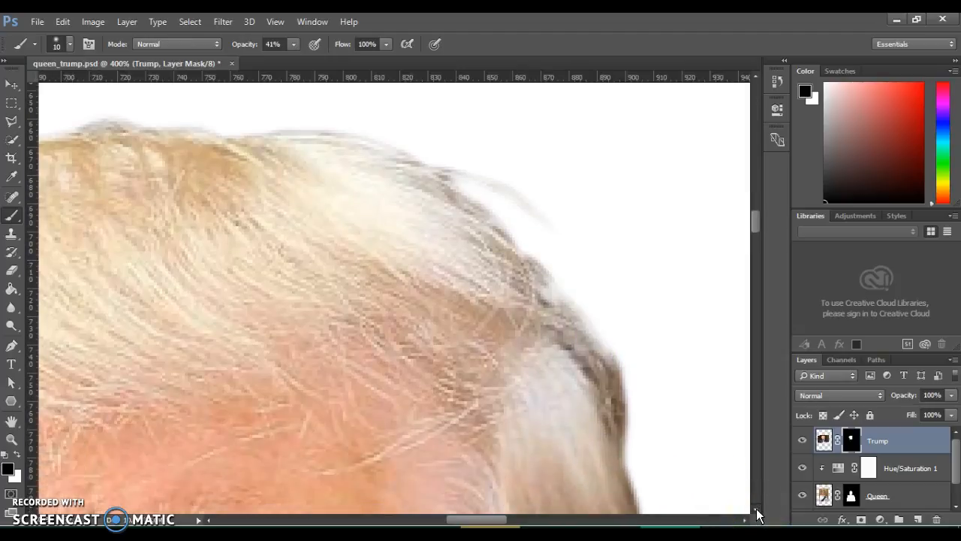
mouse_move(646, 450)
left_mouse_down()
mouse_move(612, 348)
mouse_move(636, 417)
mouse_move(624, 329)
mouse_move(624, 432)
mouse_move(626, 408)
left_mouse_up()
mouse_move(600, 335)
left_mouse_down()
mouse_move(625, 372)
mouse_move(565, 325)
mouse_move(595, 371)
left_mouse_up()
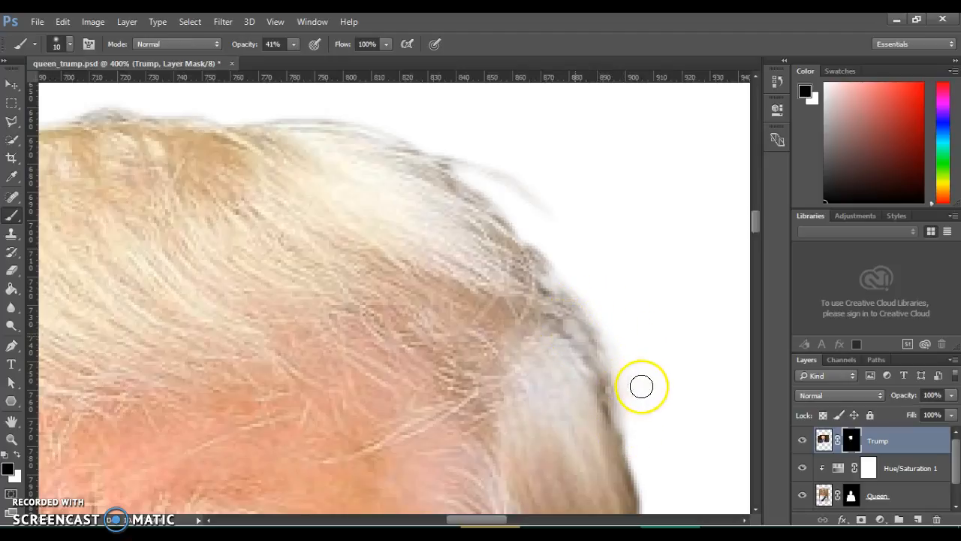
Soften the mask along the right side of Trump's hair from the temple down to the curl above the ear.
left_click(756, 509)
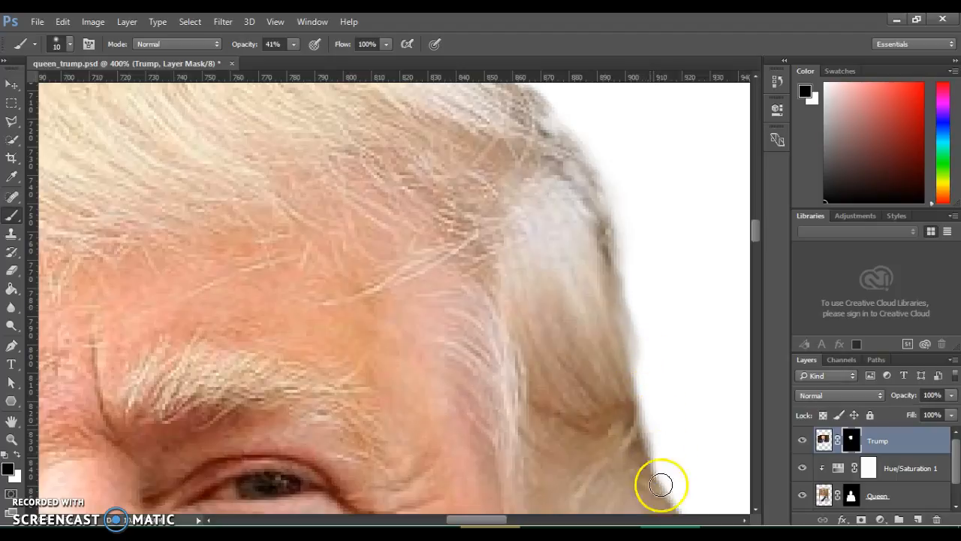
left_click_drag(756, 511, 756, 511)
mouse_move(697, 346)
left_mouse_down()
mouse_move(669, 423)
mouse_move(691, 332)
left_mouse_up()
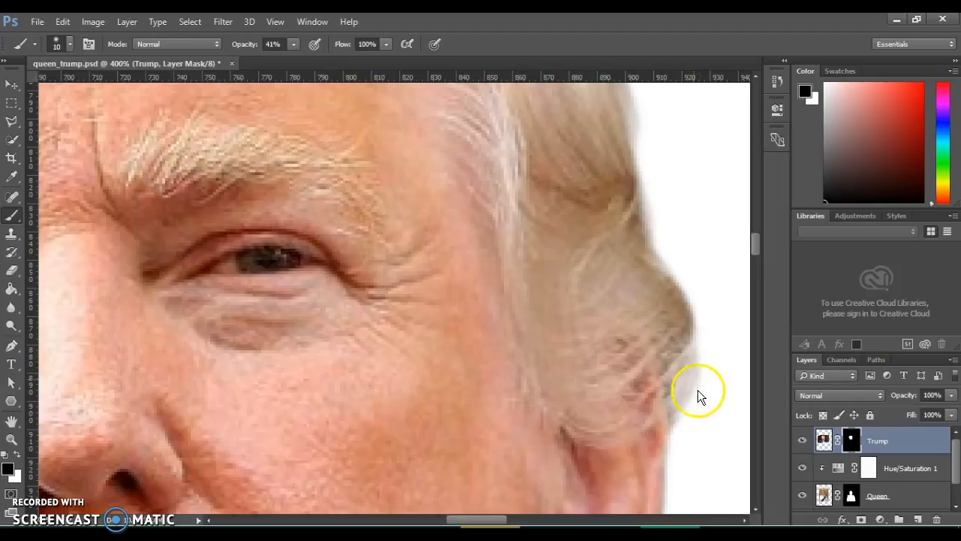
mouse_move(693, 386)
left_mouse_down()
mouse_move(676, 429)
mouse_move(676, 397)
mouse_move(704, 344)
left_mouse_up()
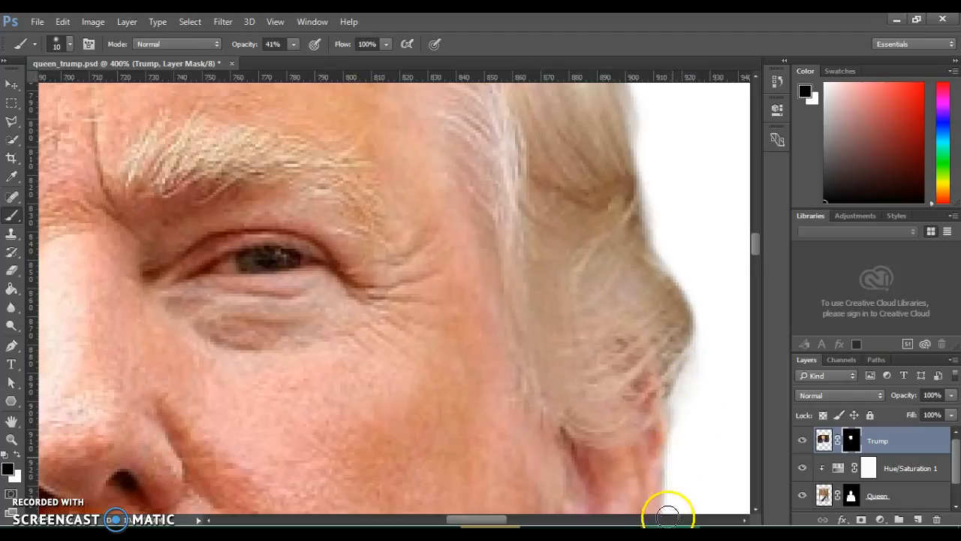
Clean up the mask along the outer edge of the right-hand ear and the hair below it.
scroll(757, 516, "down", 5)
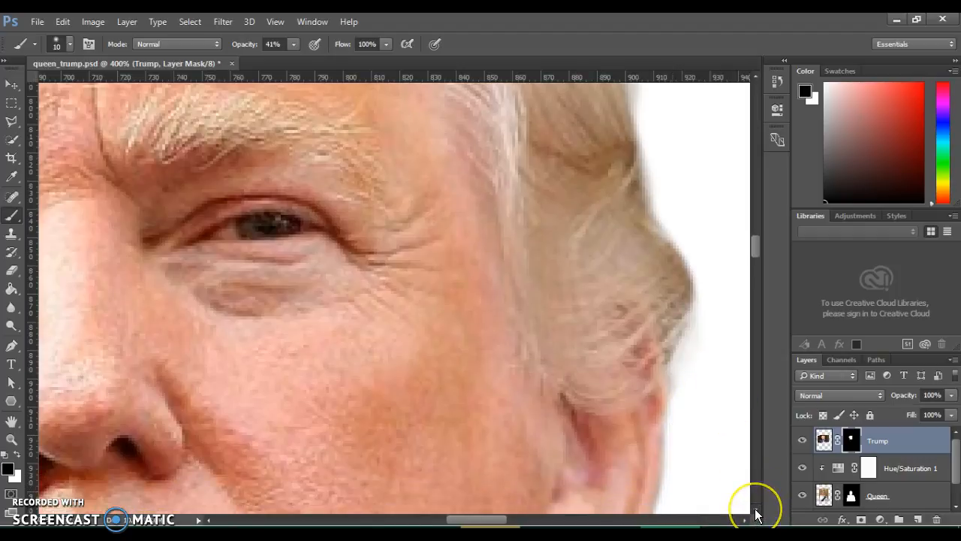
scroll(757, 515, "down", 2)
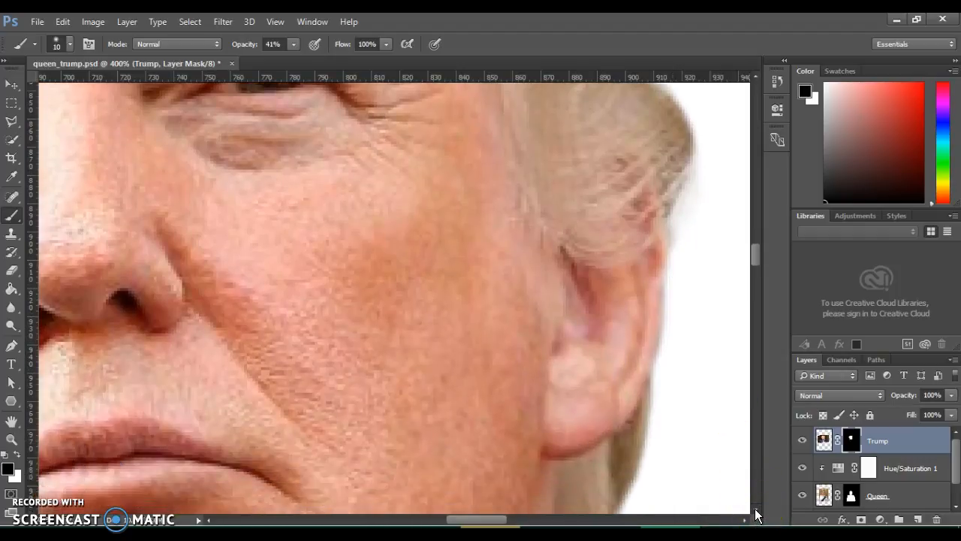
mouse_move(690, 289)
left_mouse_down()
mouse_move(674, 273)
mouse_move(638, 405)
mouse_move(663, 354)
mouse_move(630, 484)
left_mouse_up()
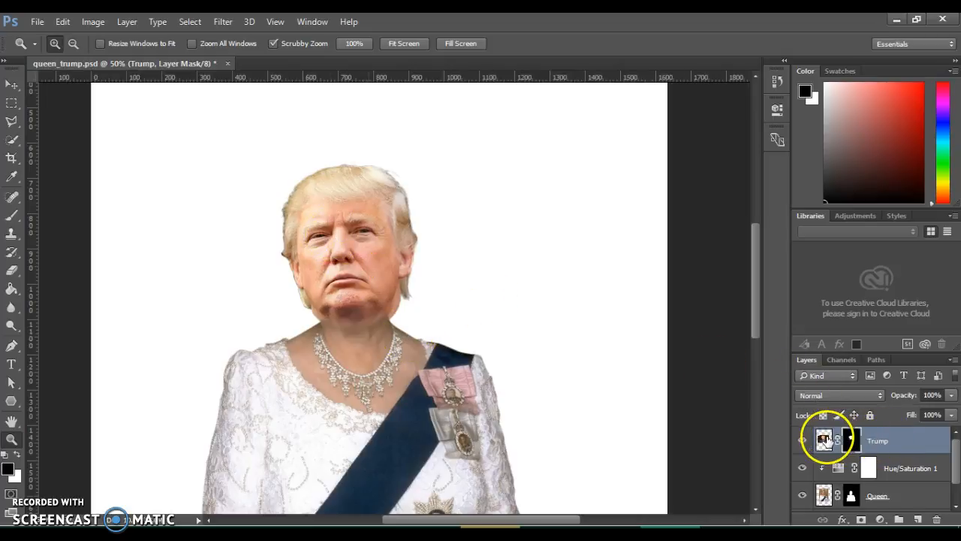
Add a Hue/Saturation adjustment layer above the Trump layer, using the previous layer to create a clipping mask.
left_click(825, 439)
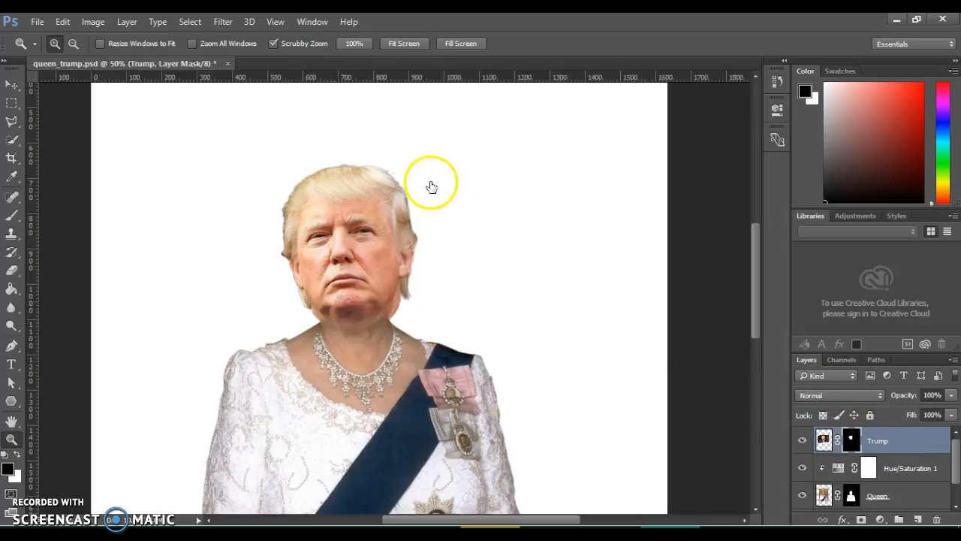
left_click(127, 22)
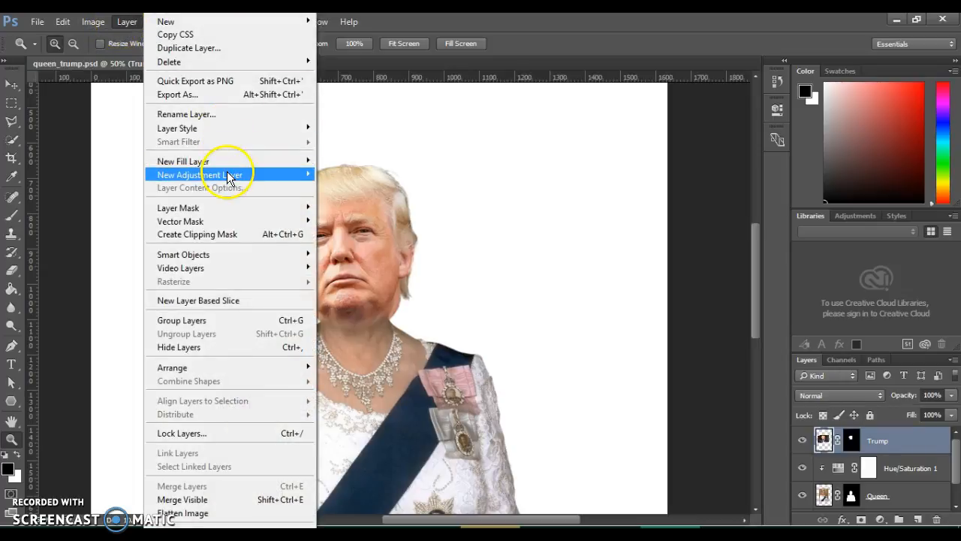
mouse_move(259, 175)
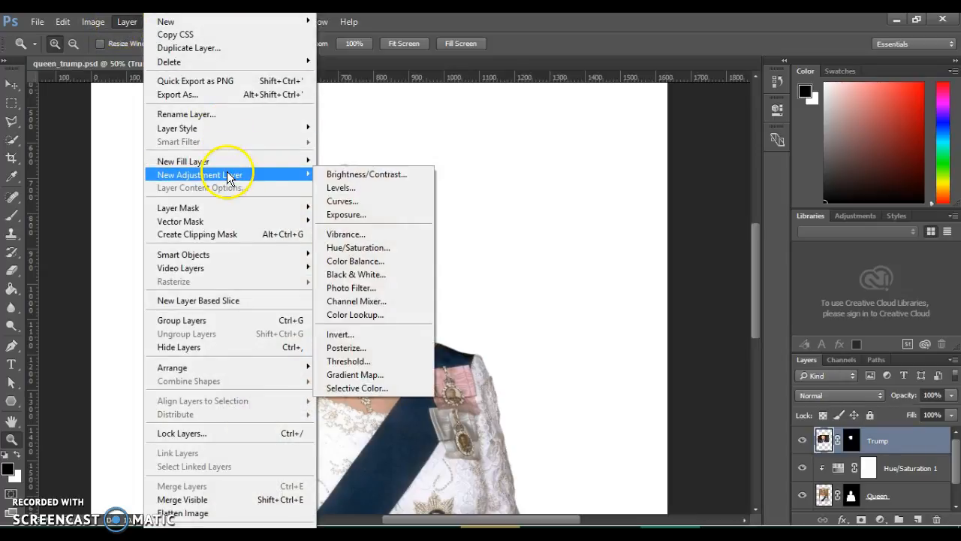
left_click(361, 250)
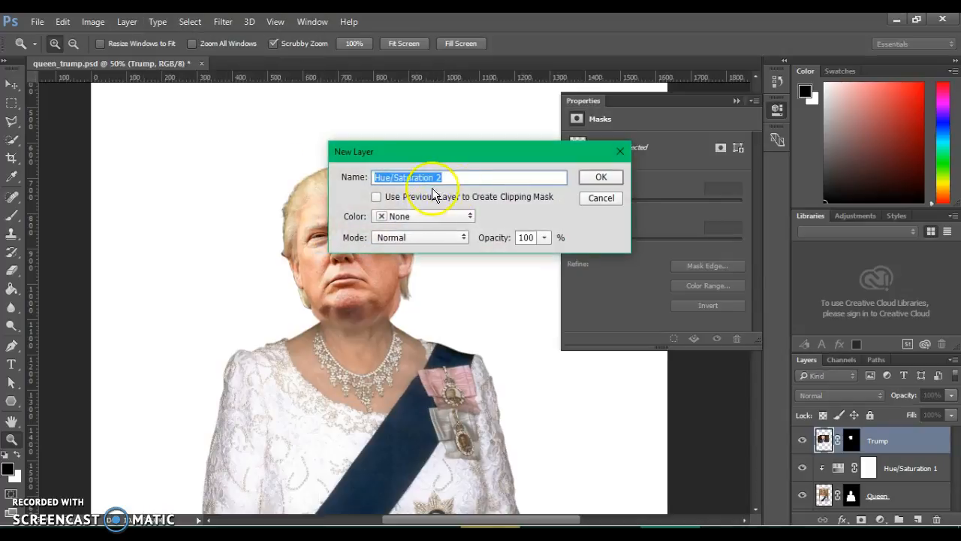
left_click(375, 198)
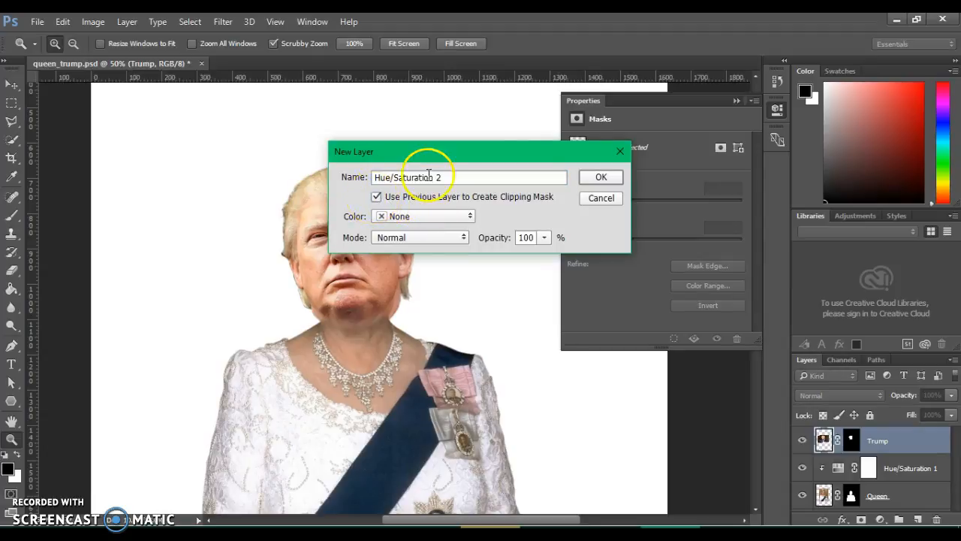
left_click(603, 177)
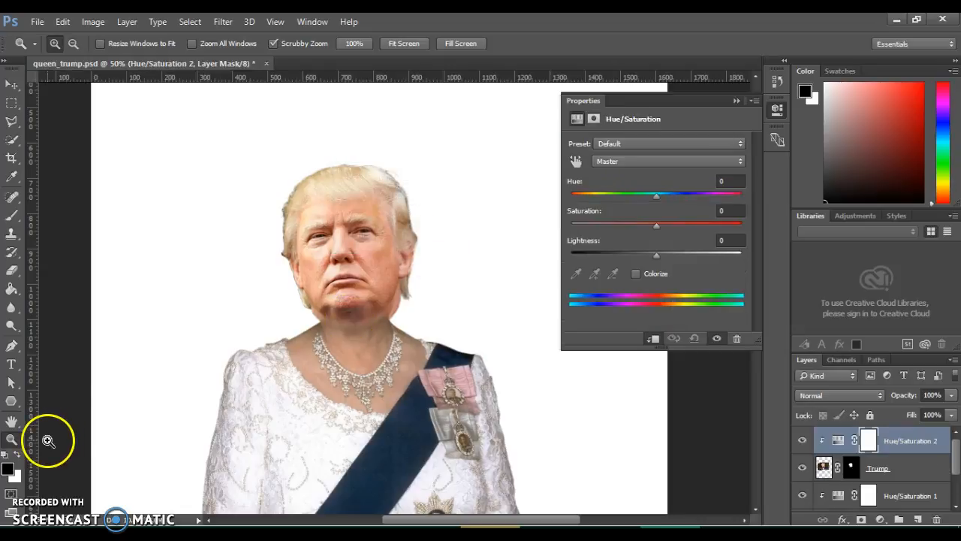
Match Trump's skin tone to the Queen's by setting Hue to +2, Saturation to -27 and Lightness to -4.
left_click(347, 282)
left_click(367, 318)
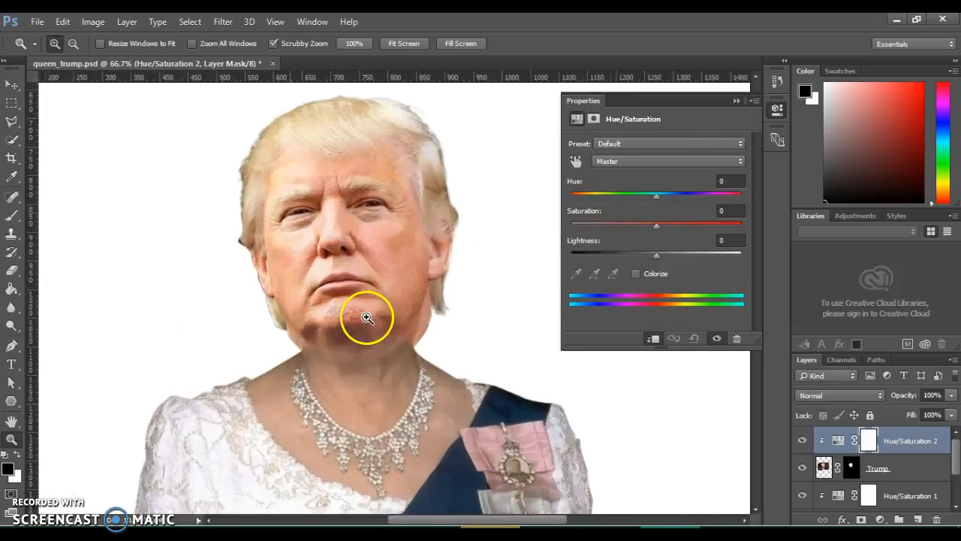
left_click(364, 222)
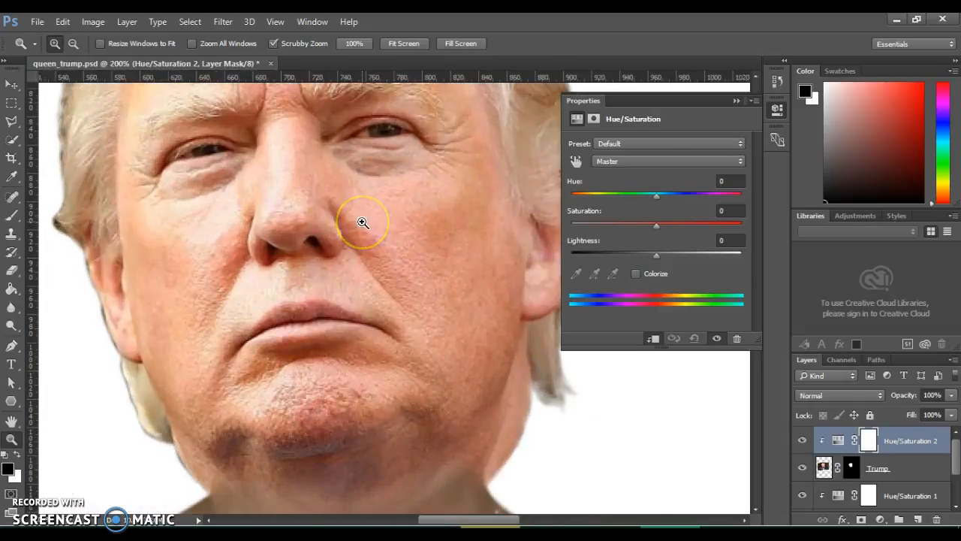
left_click(363, 222, "alt")
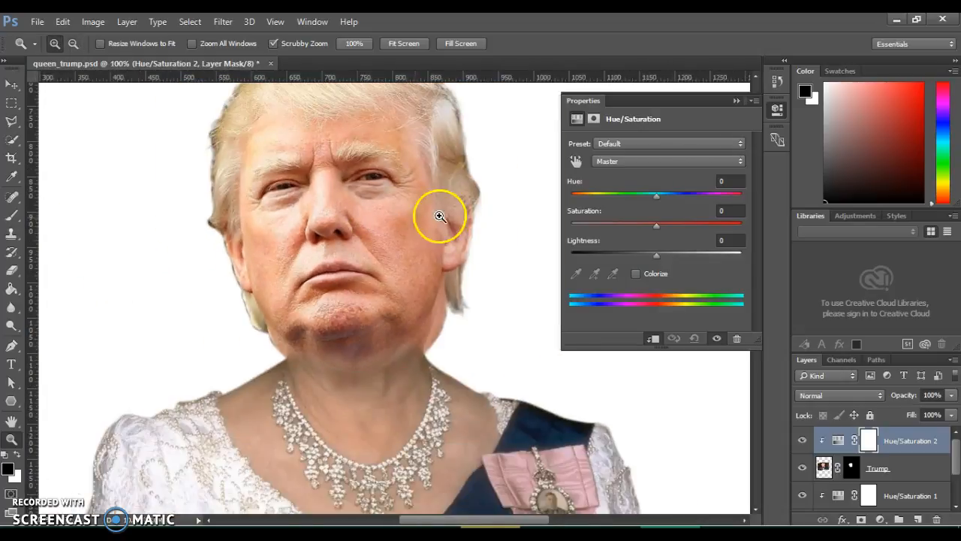
mouse_move(655, 225)
left_mouse_down()
mouse_move(624, 229)
mouse_move(639, 230)
left_mouse_up()
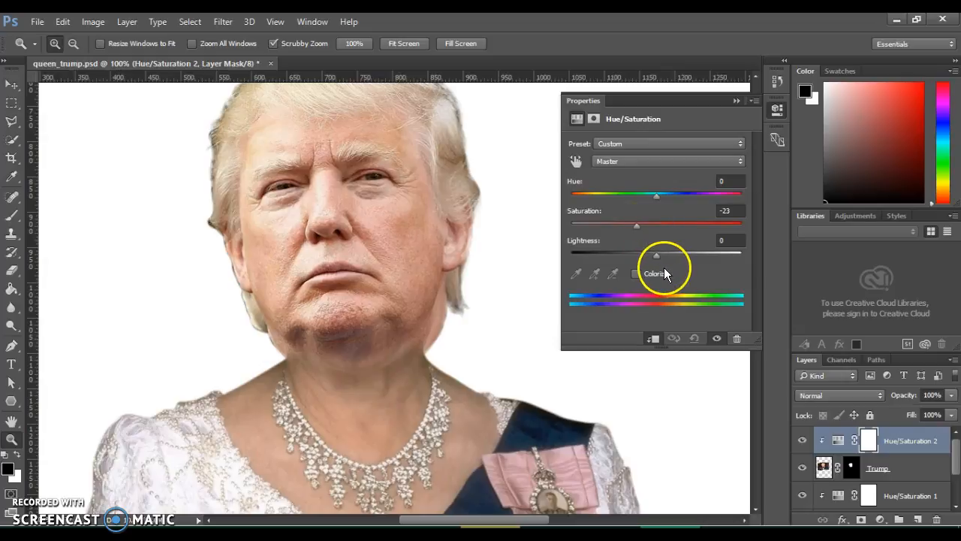
left_click_drag(655, 258, 648, 258)
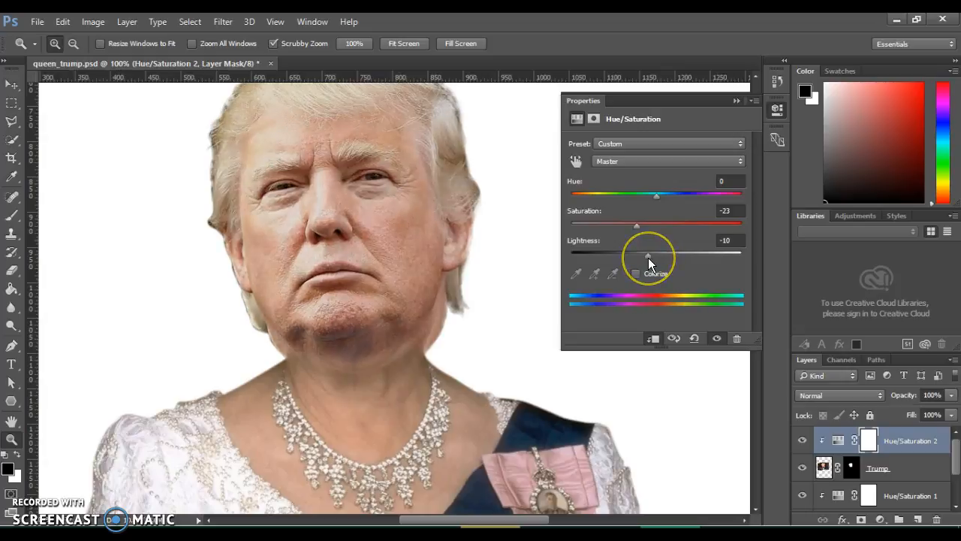
left_click(657, 195)
left_click_drag(639, 226, 637, 227)
left_click_drag(647, 255, 653, 254)
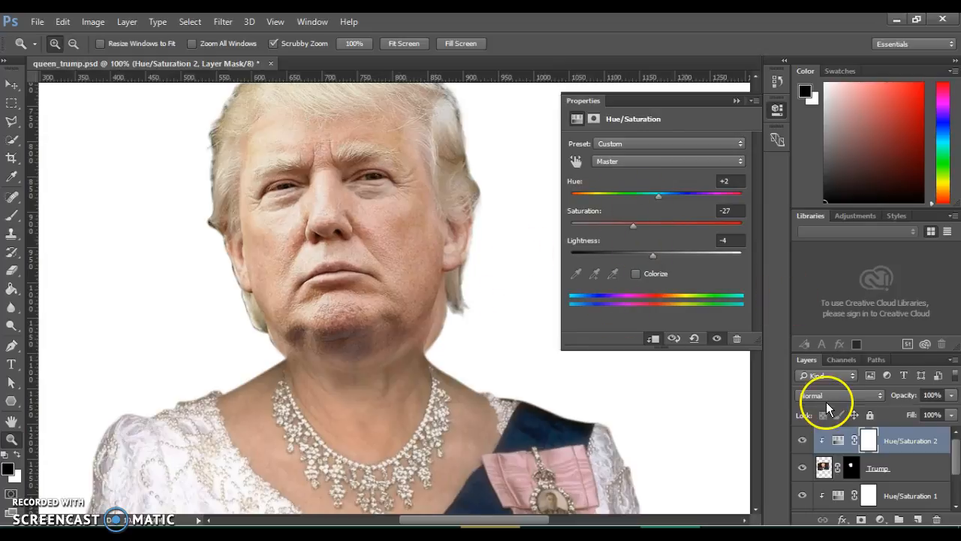
Blend the area under the chin into the neck on the Trump layer mask with a 61 px brush, restoring the neck's right edge with white.
left_click(851, 468)
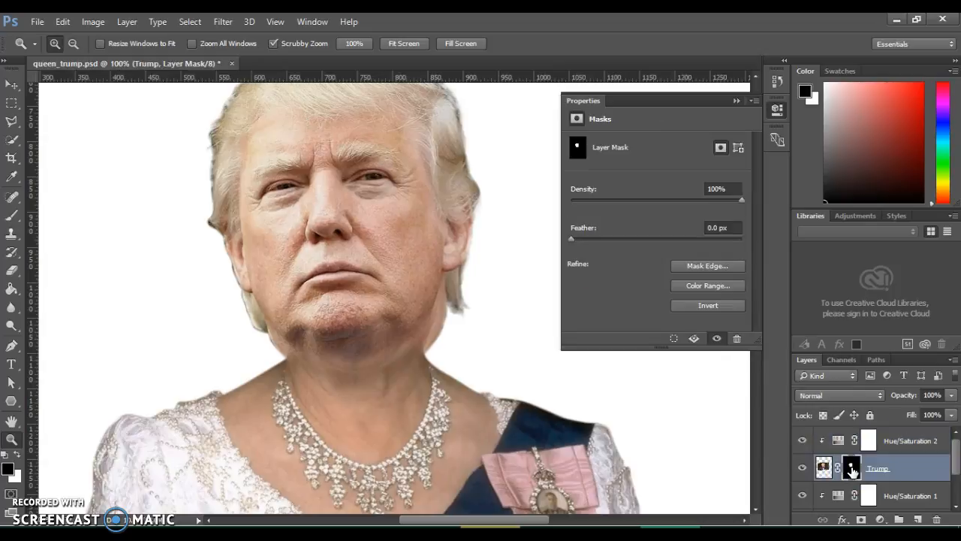
left_click(12, 215)
left_click(69, 45)
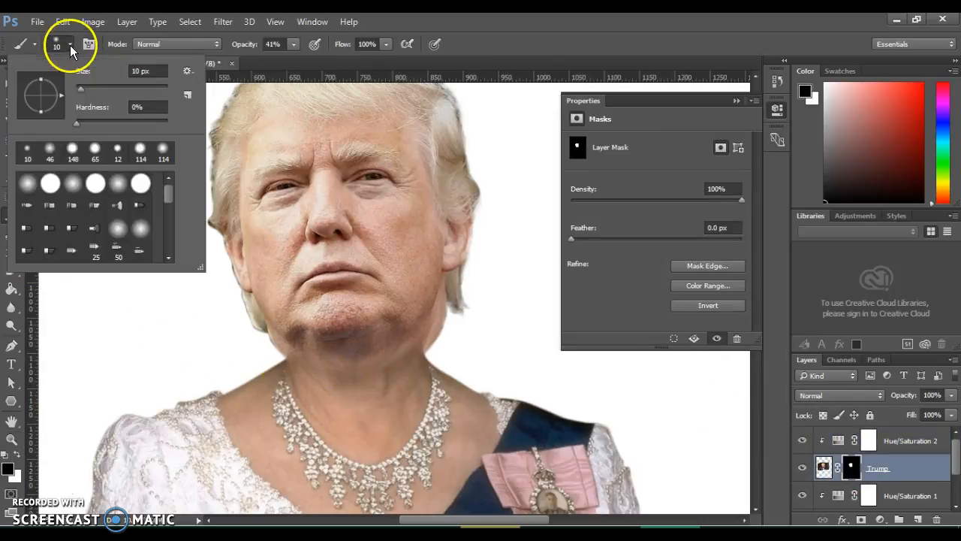
left_click(104, 87)
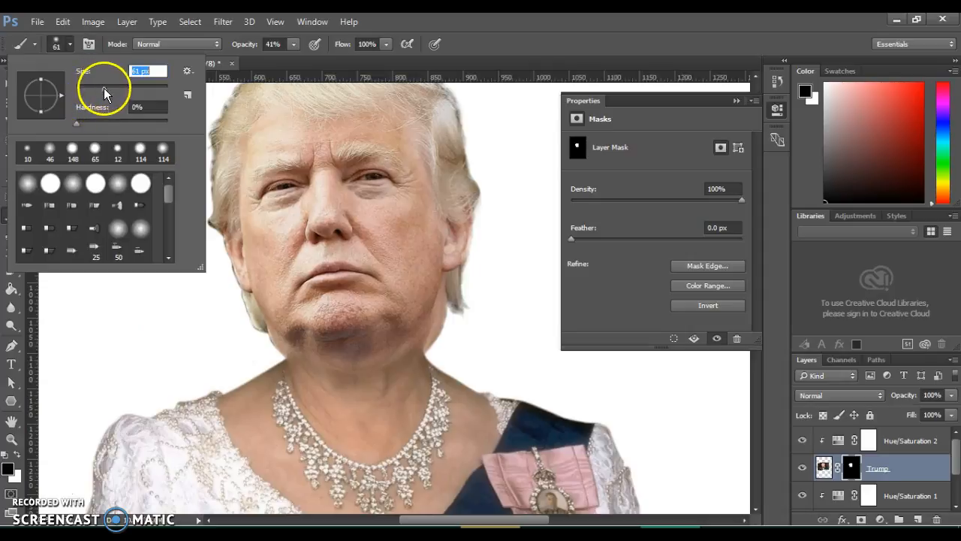
left_click(357, 353)
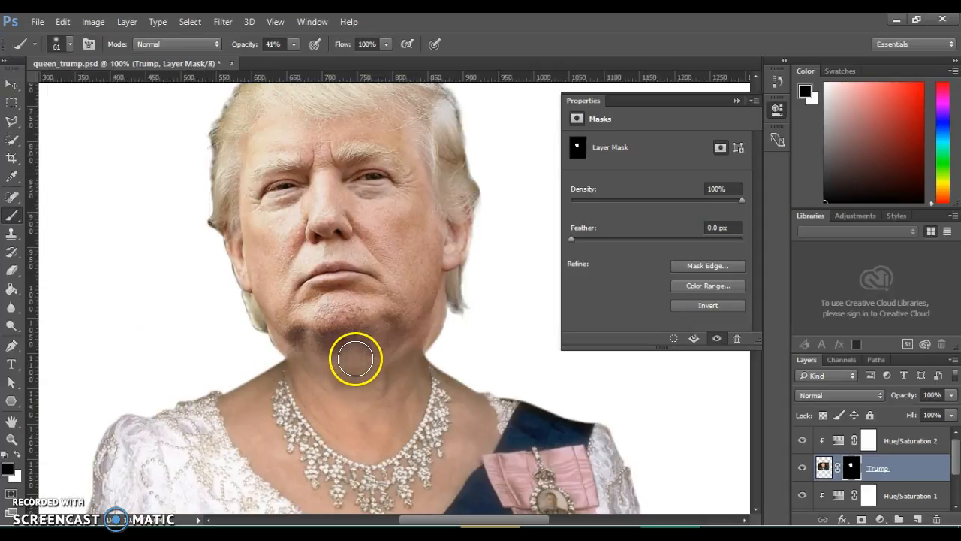
left_click_drag(305, 358, 336, 358)
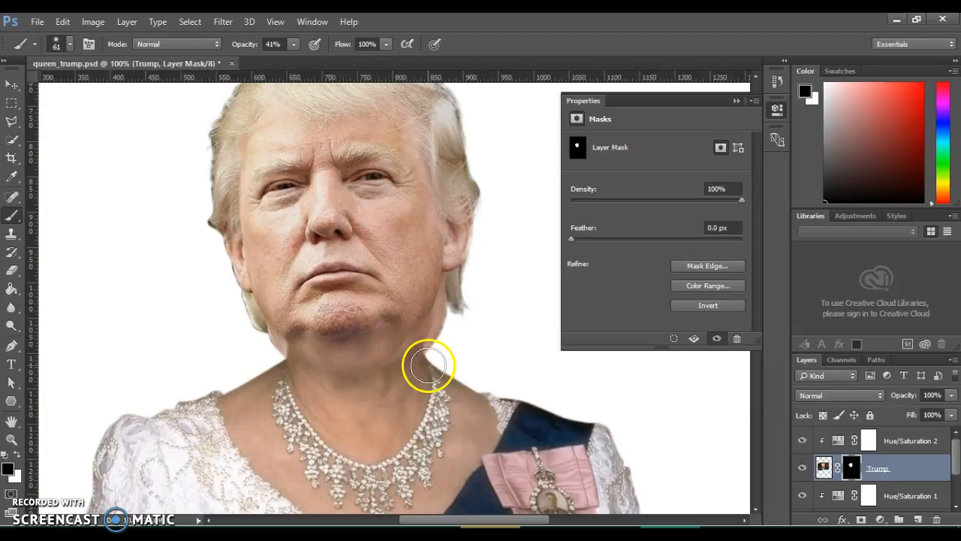
left_click(18, 457)
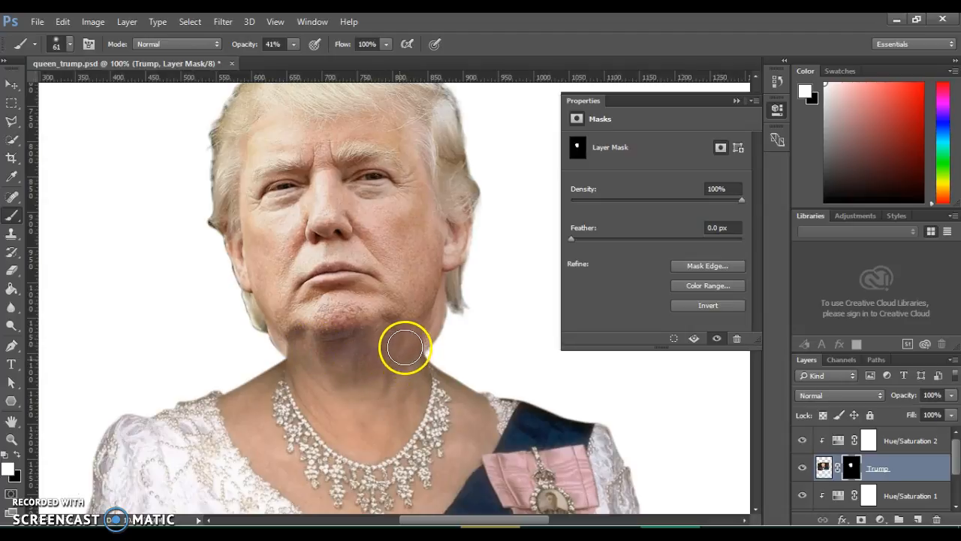
left_click(15, 455)
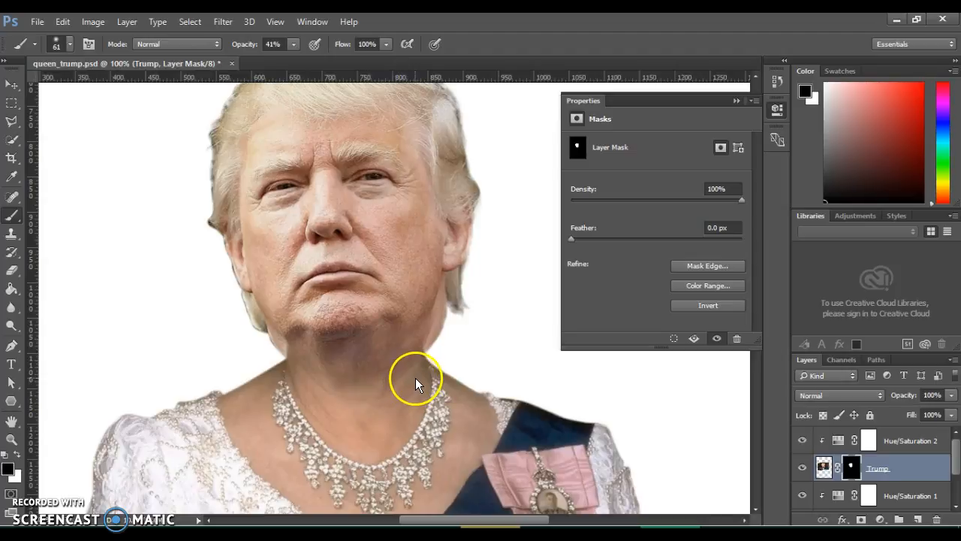
Scale the Trump layer down to about 91.7% width and 91.6% height, and position the head over the Queen's neck.
left_click(12, 85)
left_click(824, 467)
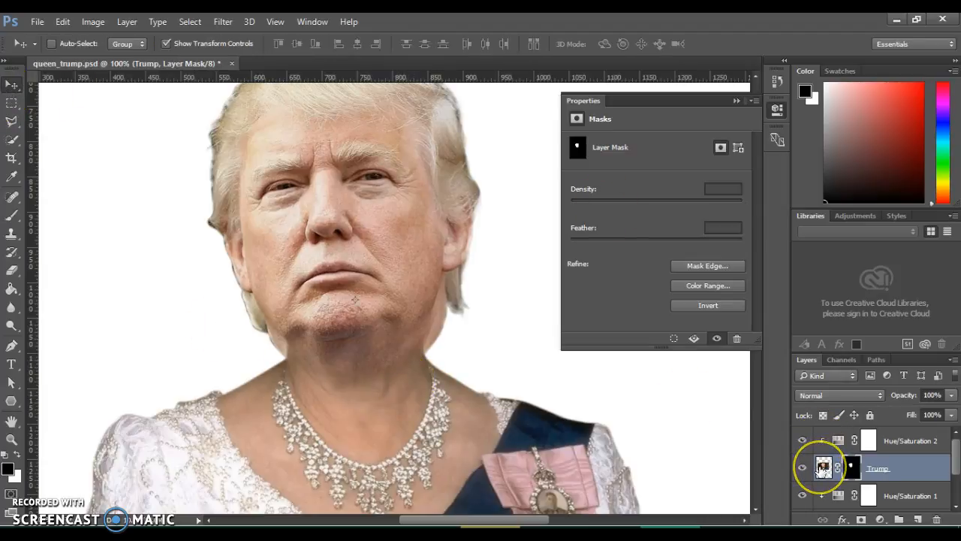
left_click(824, 467)
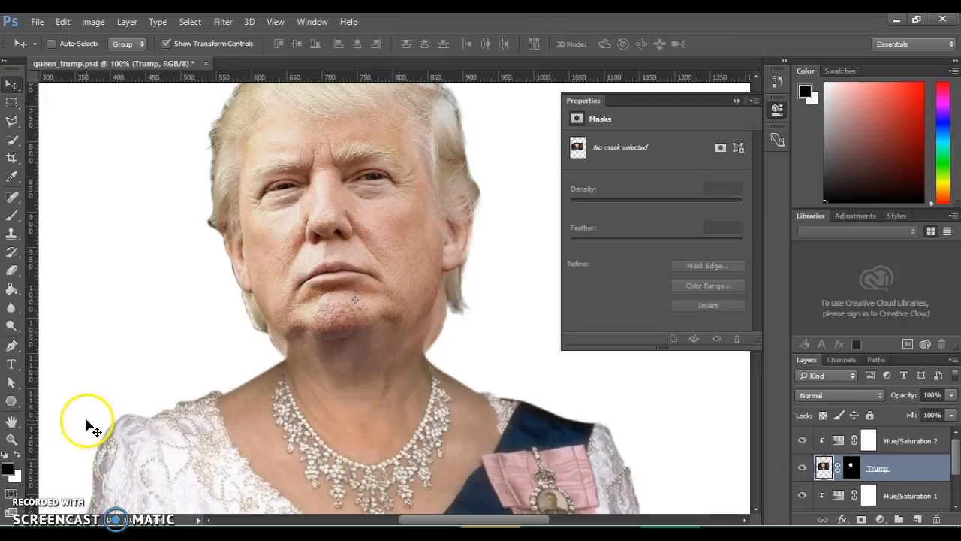
left_click(12, 442)
left_click(293, 397, "alt")
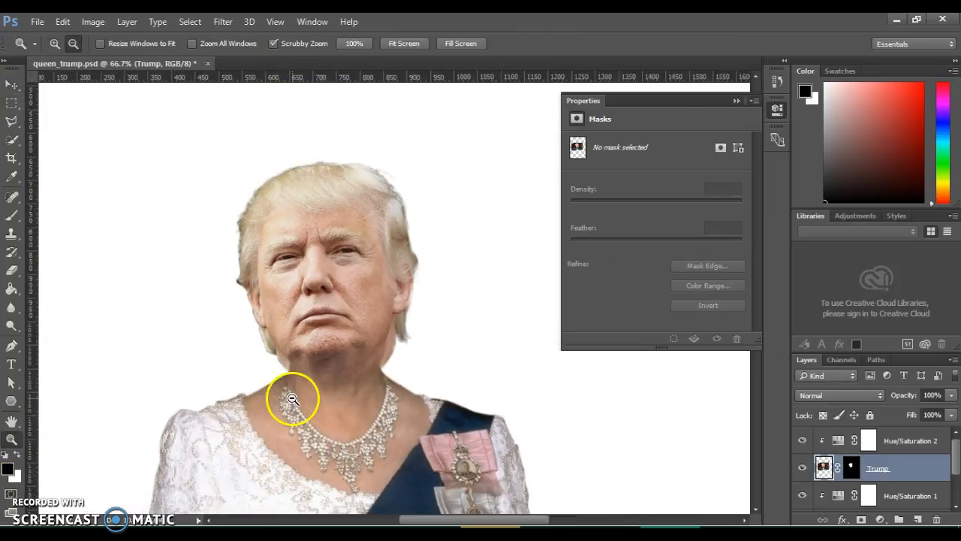
left_click(354, 271, "alt")
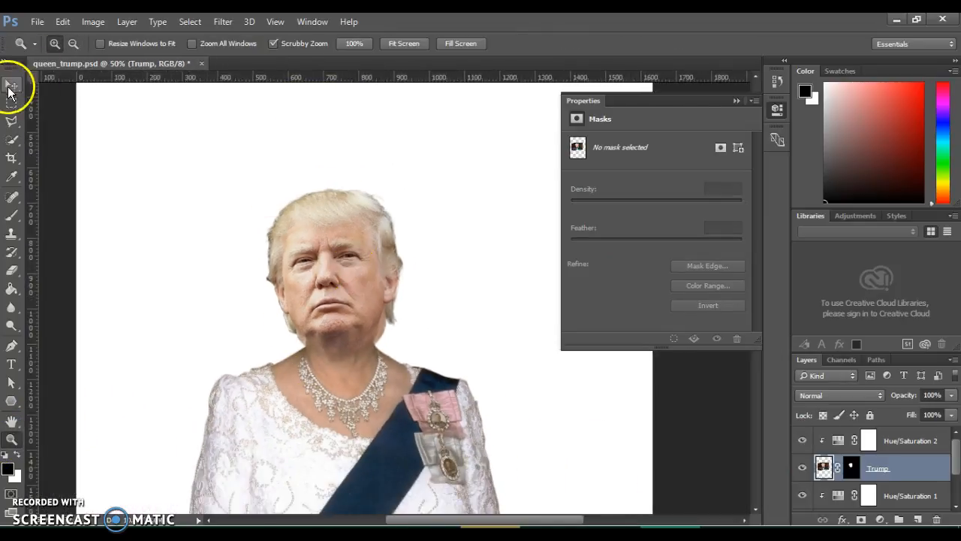
left_click(10, 85)
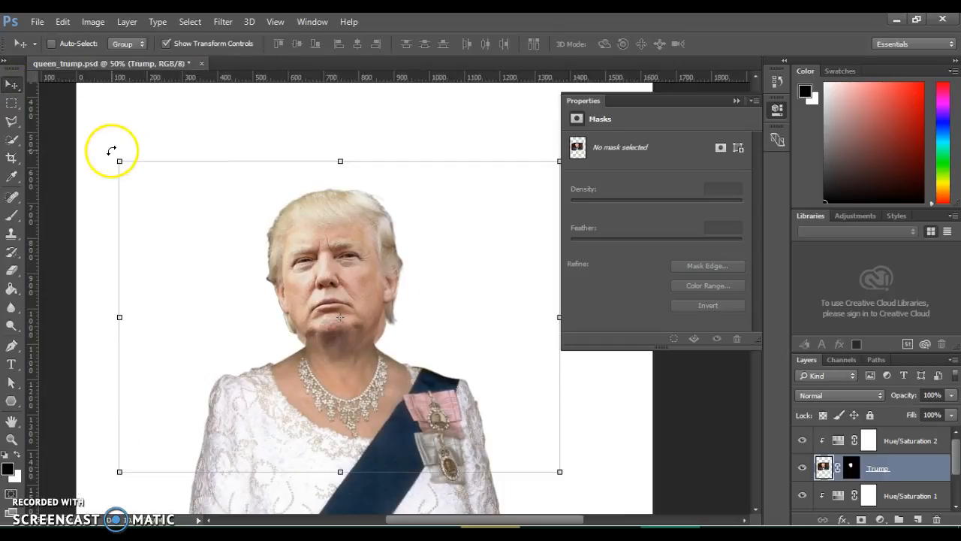
left_click_drag(119, 161, 145, 184)
left_click_drag(369, 285, 345, 273)
left_click_drag(131, 169, 139, 178)
mouse_move(334, 275)
left_mouse_down()
mouse_move(328, 269)
mouse_move(329, 282)
mouse_move(329, 267)
mouse_move(331, 275)
left_mouse_up()
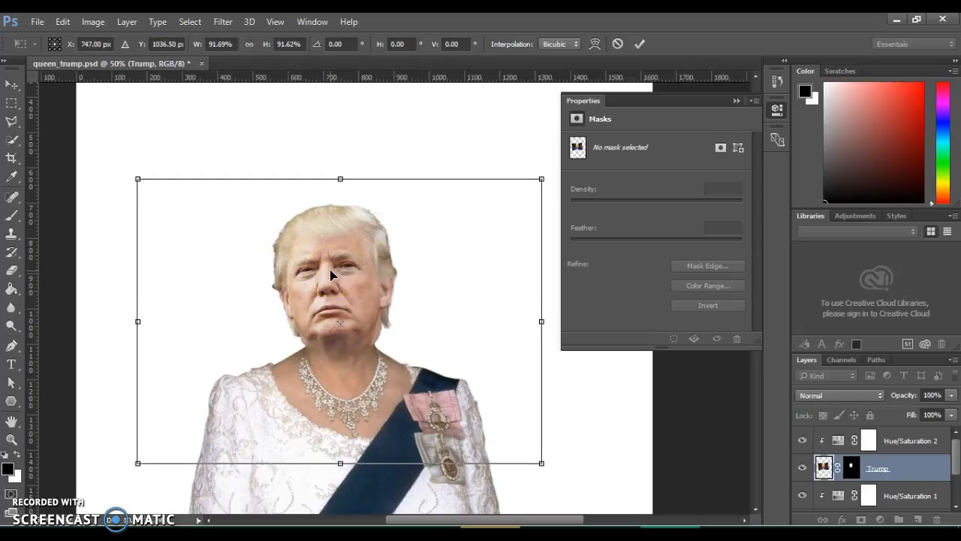
key("Return")
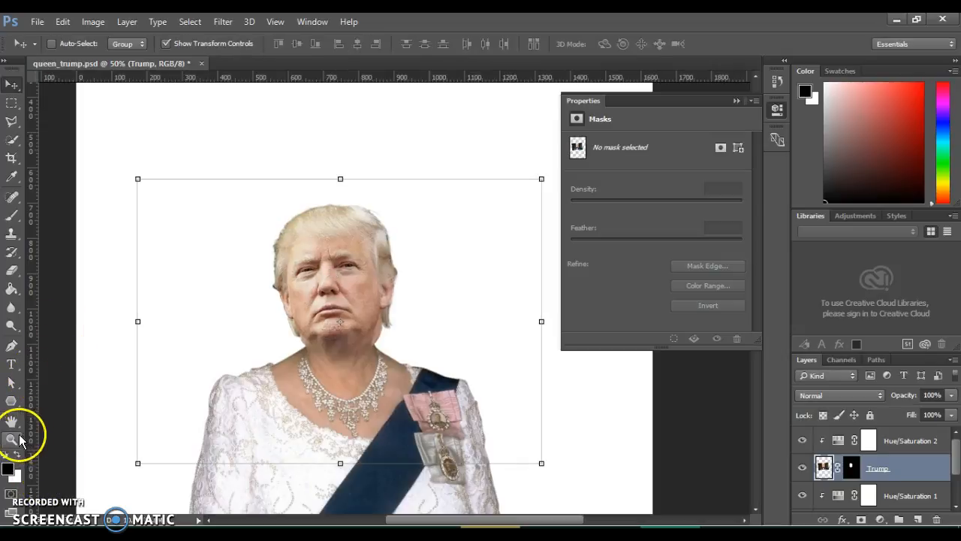
Blend the lower right edge of the jaw into the Queen's neck on the Trump layer mask, using a soft 40 px black brush at 41% opacity.
left_click(12, 440)
left_click(376, 333)
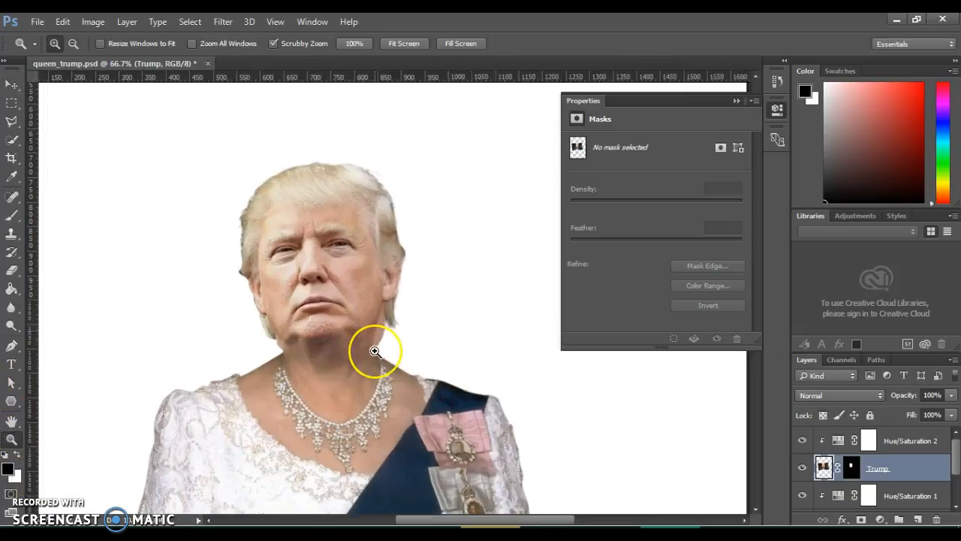
left_click(373, 350)
left_click(374, 351)
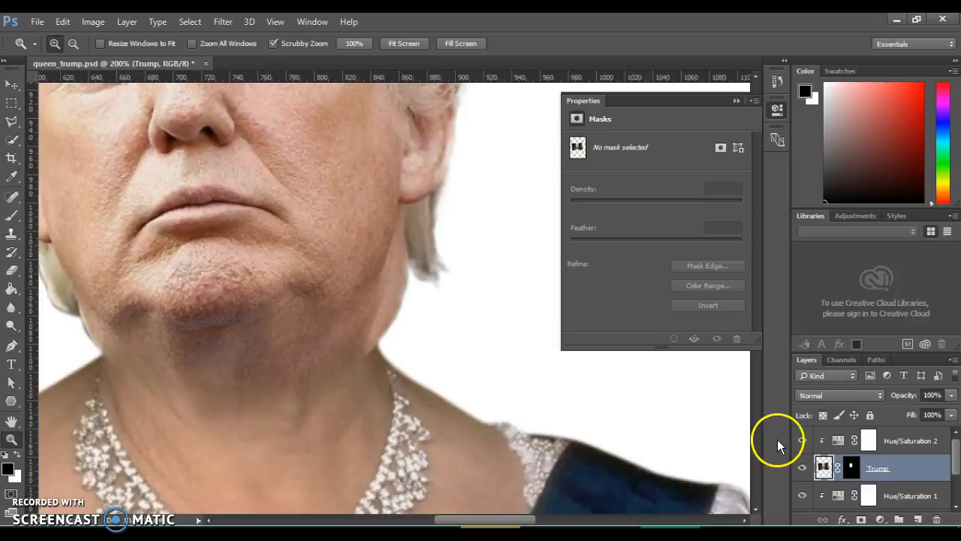
left_click(851, 468)
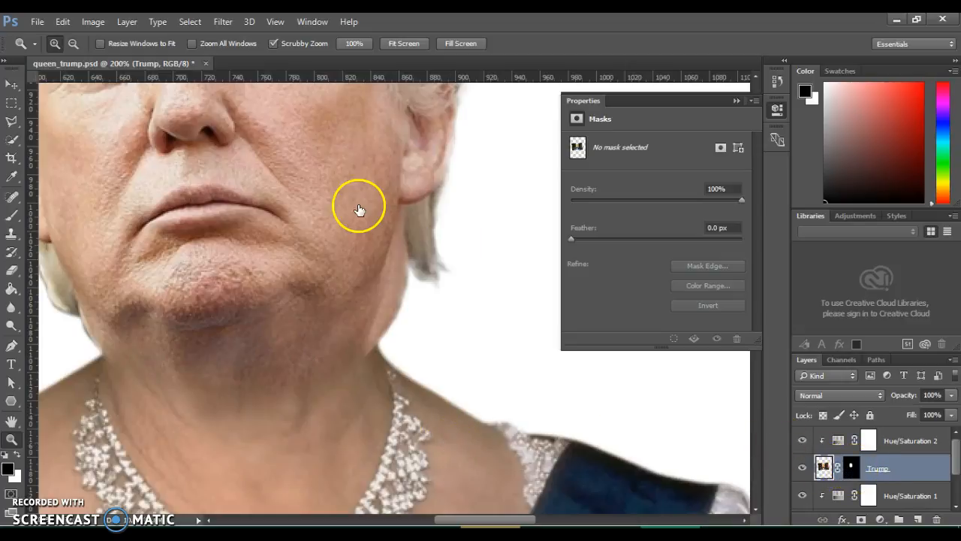
left_click(11, 215)
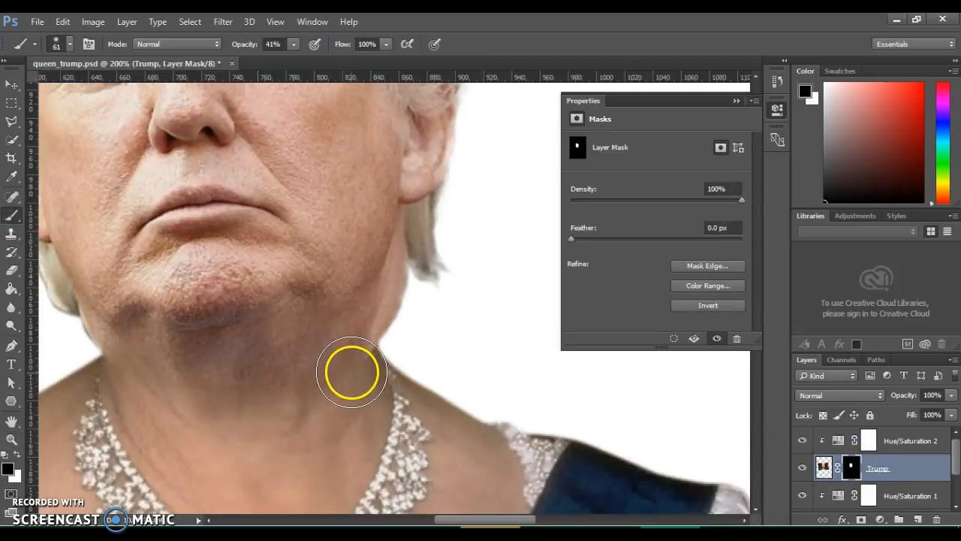
left_click(68, 45)
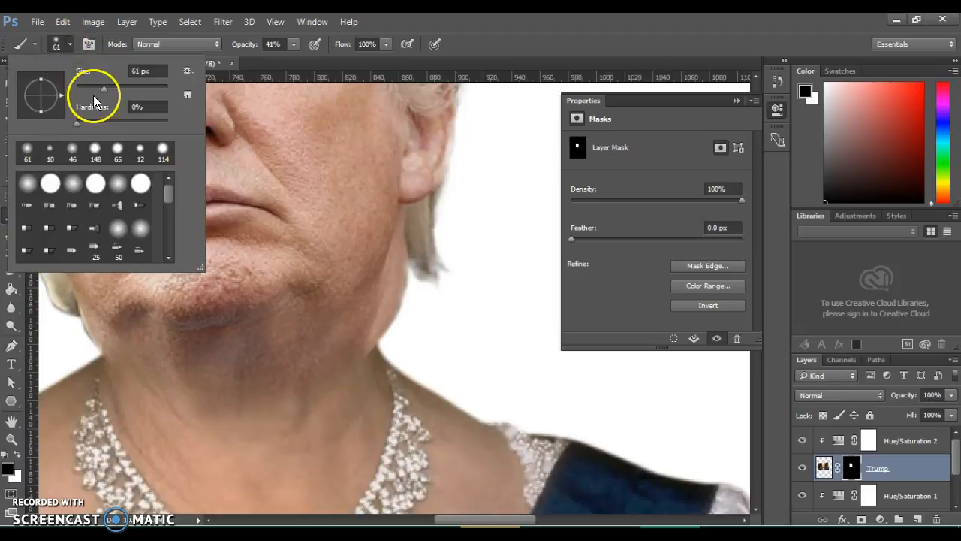
left_click(366, 367)
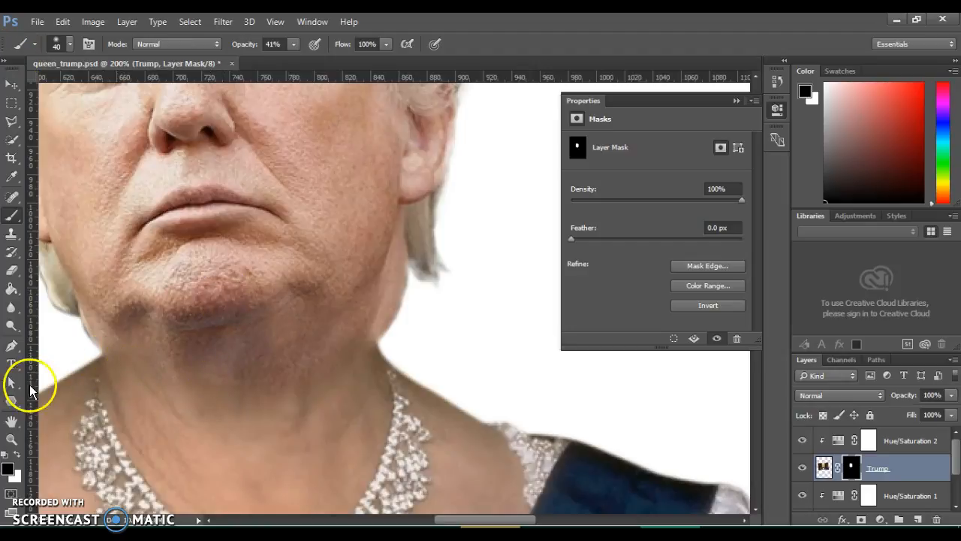
left_click(12, 440)
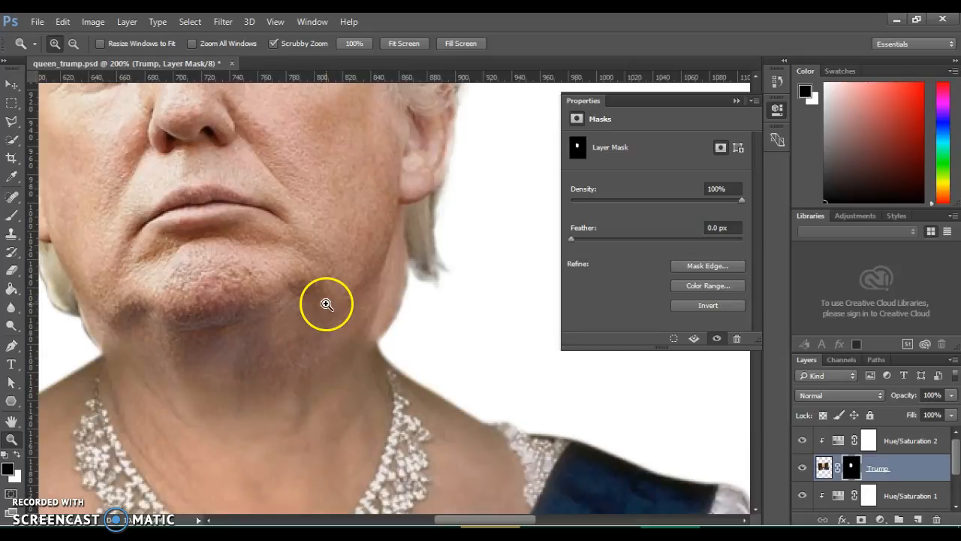
left_click(345, 285, "alt")
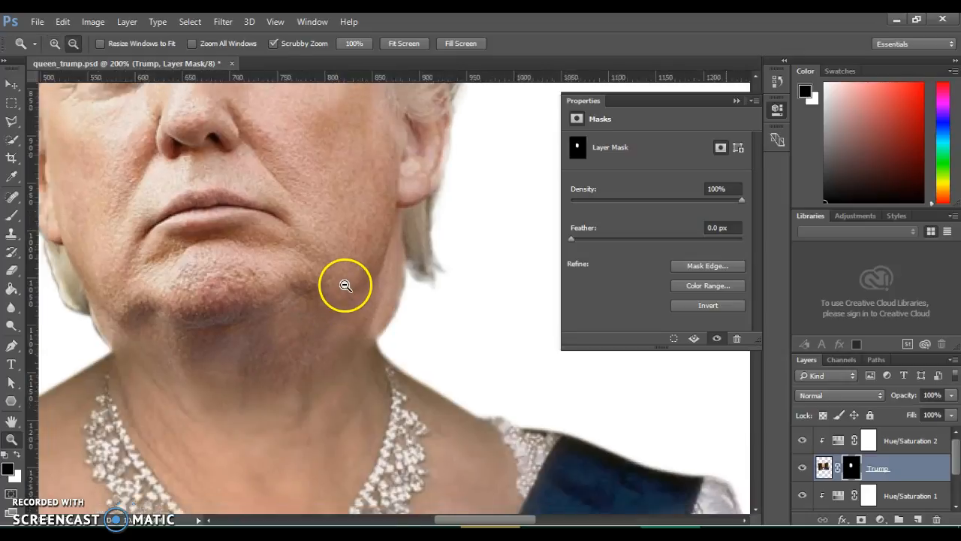
left_click(344, 285, "alt")
left_click(313, 197, "alt")
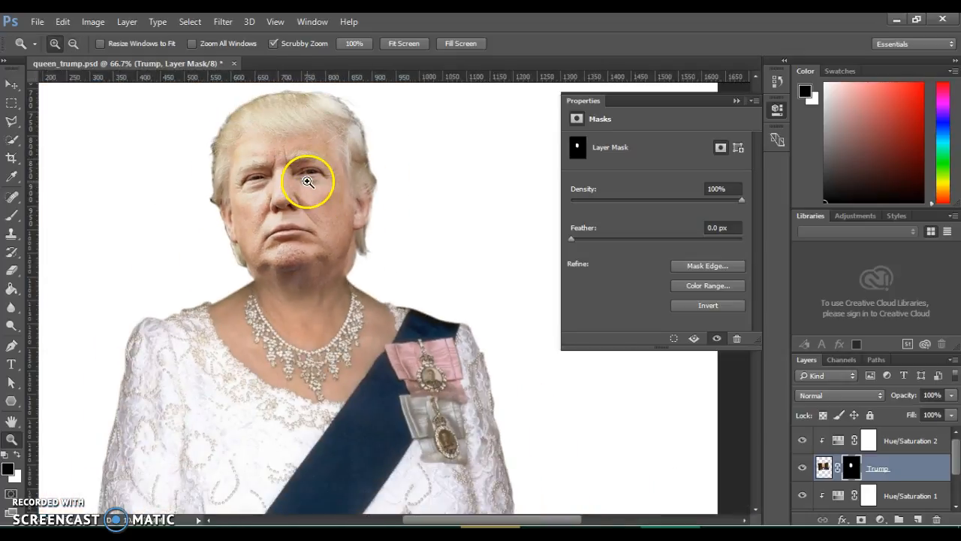